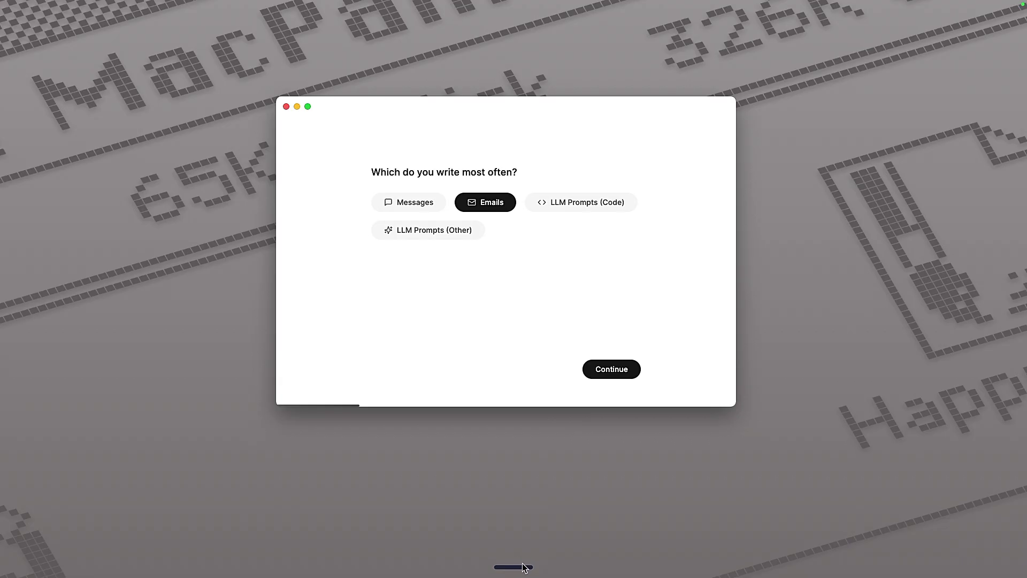
Pick Emails as the kind of writing done most often and continue onboarding.
{"action": "mouse_move", "coordinate": [522, 561]}
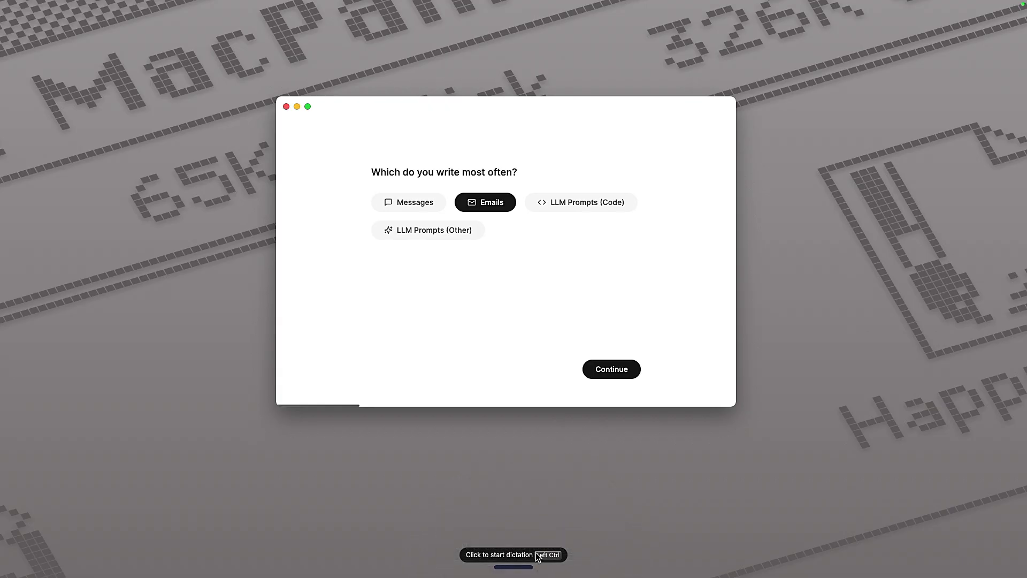
{"action": "left_click", "coordinate": [613, 369]}
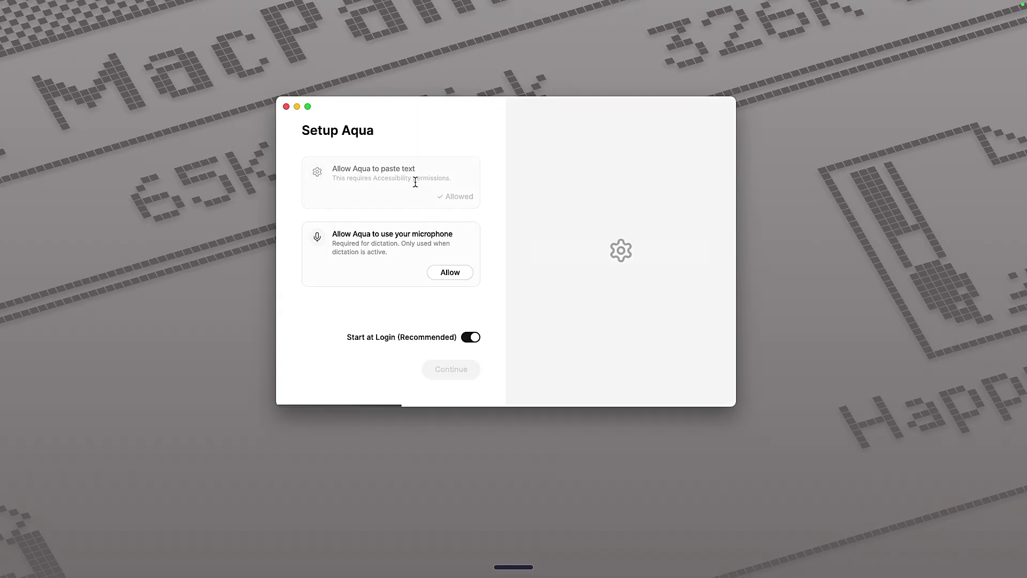
Allow microphone access, turn off Start at Login, and move on to activation key setup.
{"action": "left_click", "coordinate": [452, 272]}
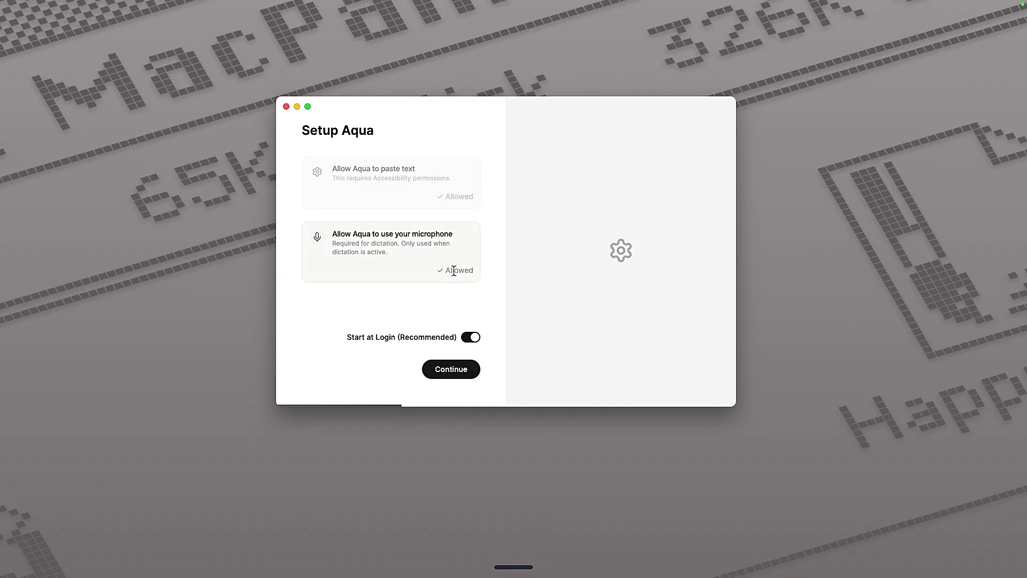
{"action": "left_click", "coordinate": [472, 340]}
{"action": "left_click", "coordinate": [468, 374]}
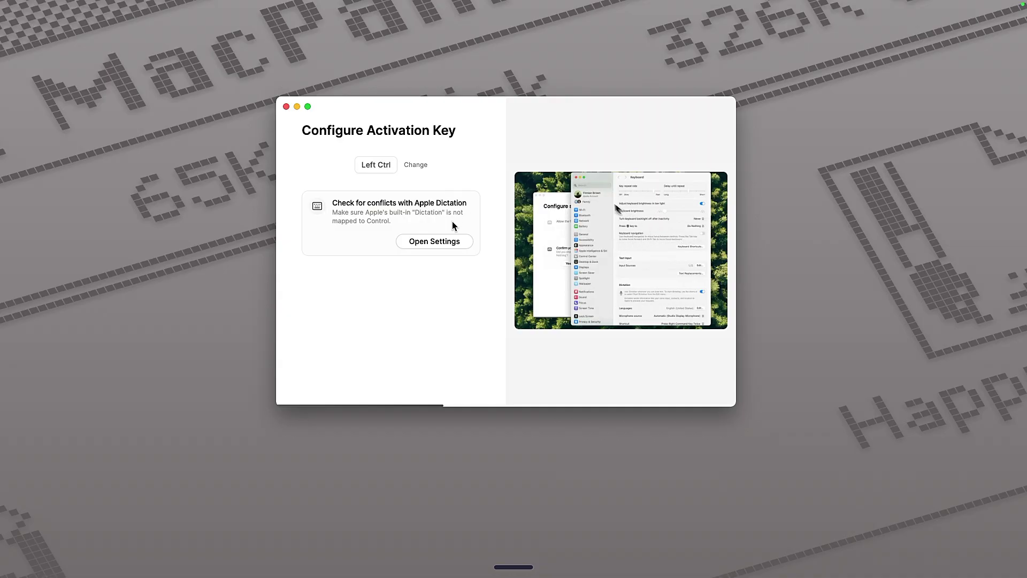
Open macOS Keyboard settings to check Apple Dictation's shortcut for conflicts.
{"action": "left_click", "coordinate": [437, 240]}
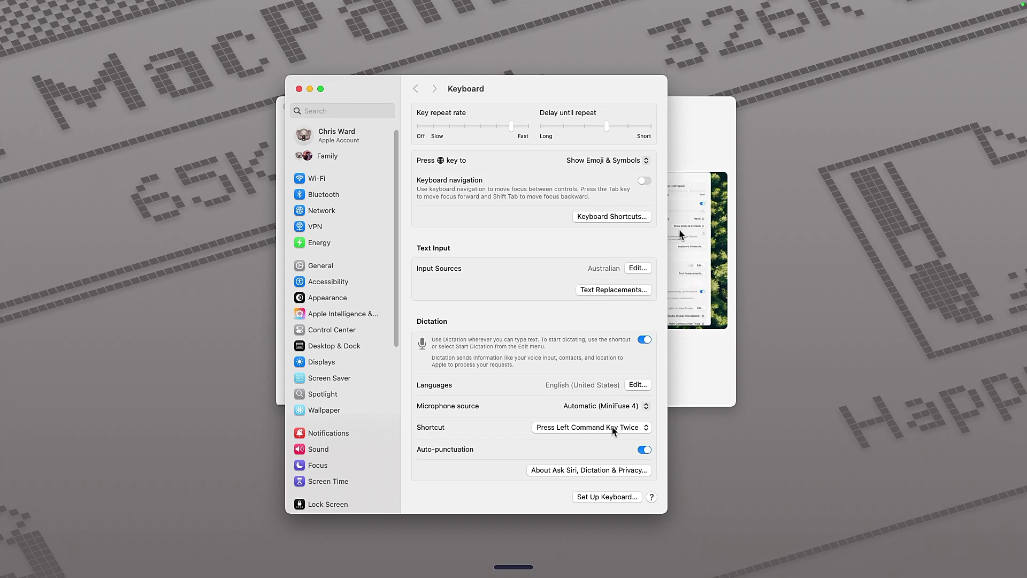
Change Apple Dictation's shortcut to Press 🌐 Twice and close System Settings.
{"action": "left_click", "coordinate": [611, 426]}
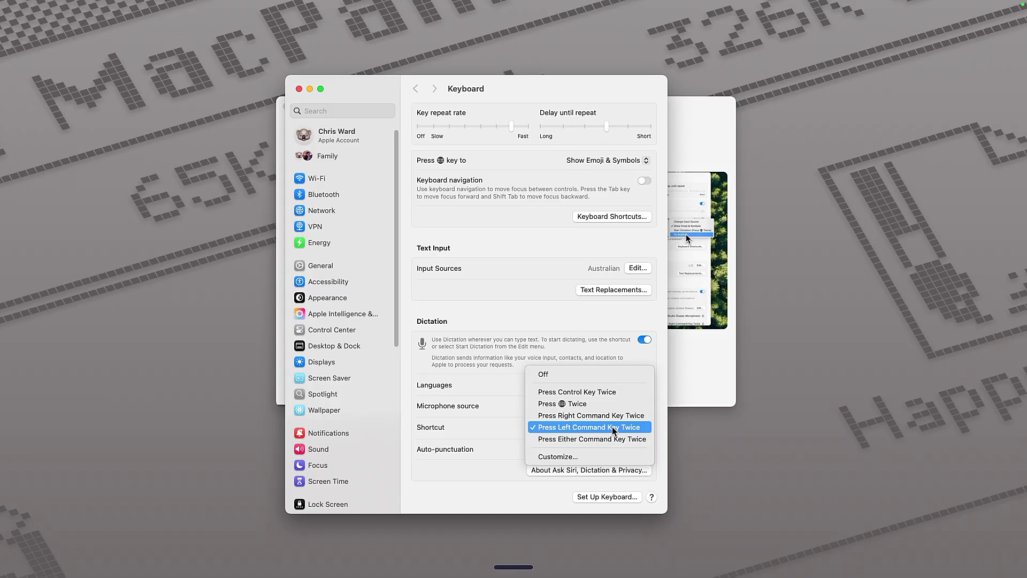
{"action": "left_click", "coordinate": [591, 408]}
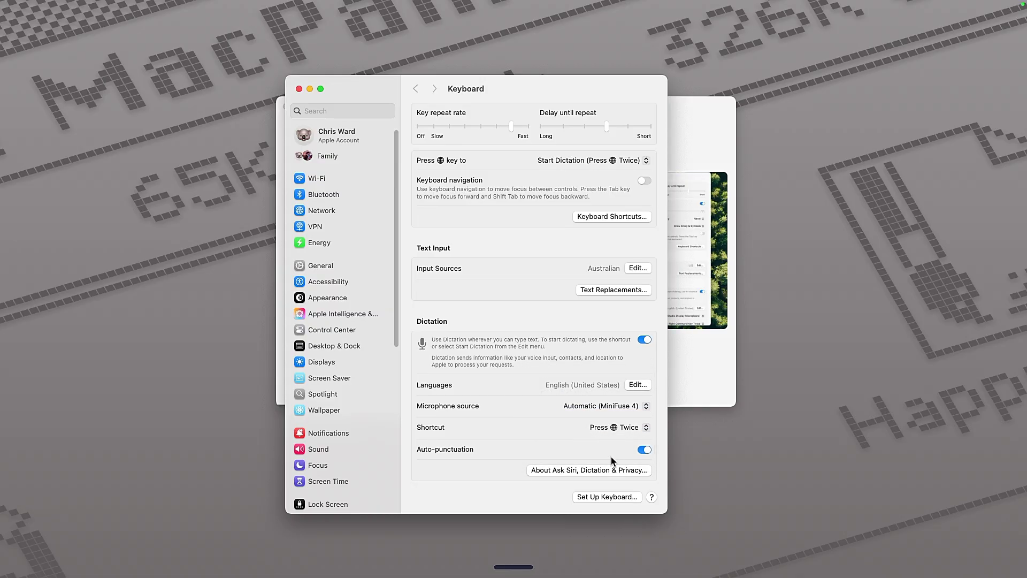
{"action": "key", "text": "super+w"}
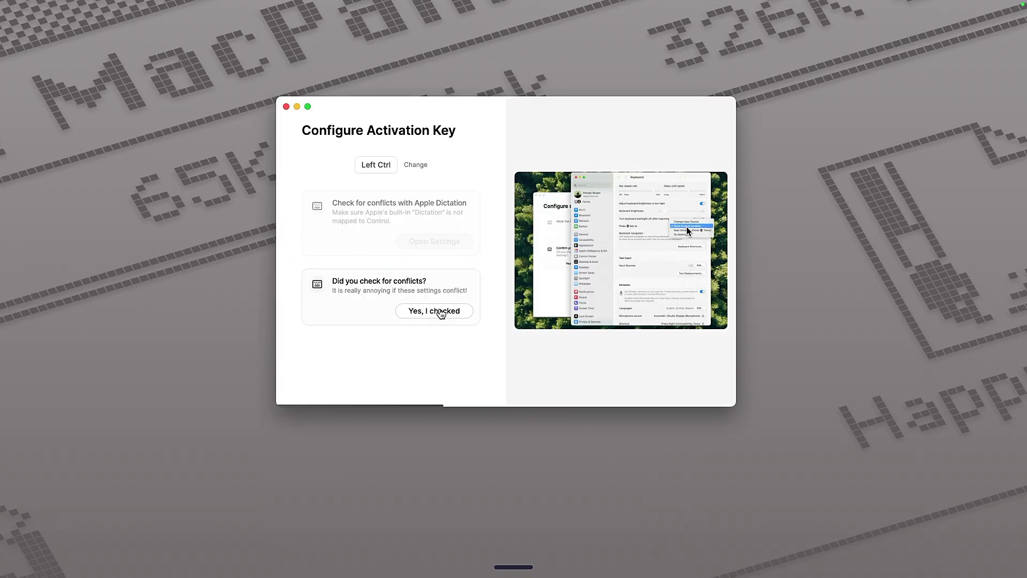
Confirm the dictation conflict was checked and test the MiniFuse 4 microphone.
{"action": "left_click", "coordinate": [444, 313]}
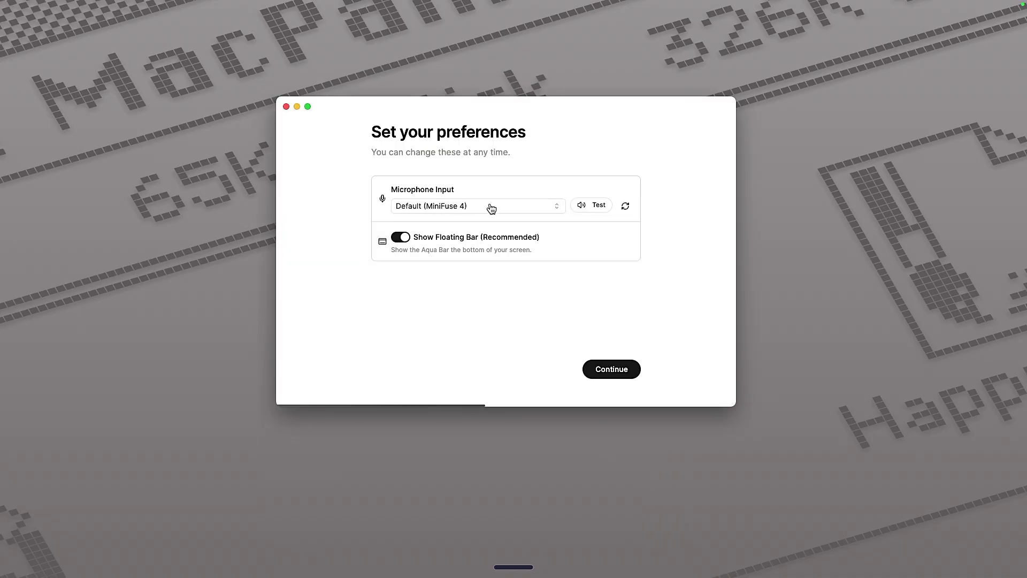
{"action": "left_click", "coordinate": [601, 207]}
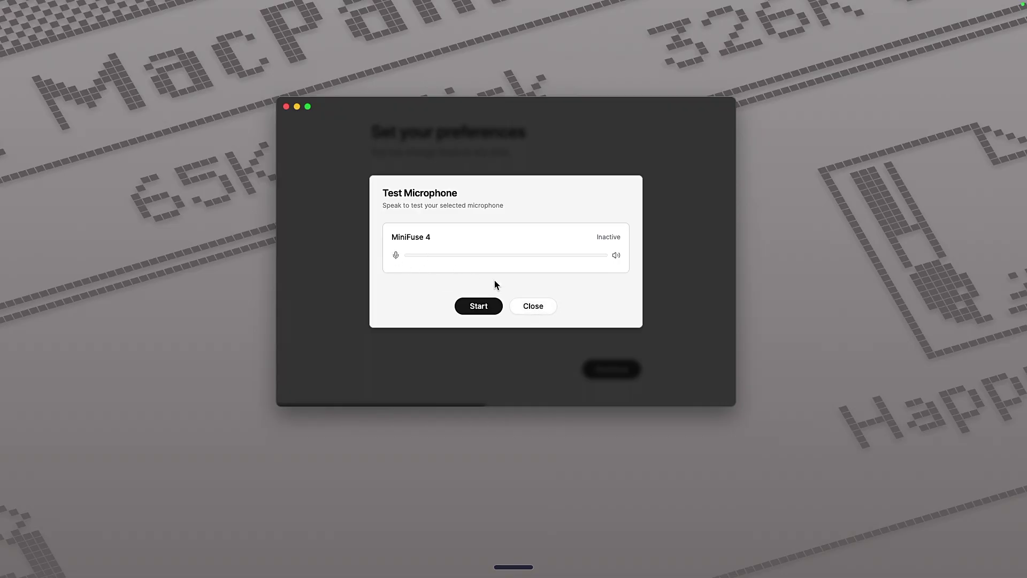
{"action": "left_click", "coordinate": [534, 306]}
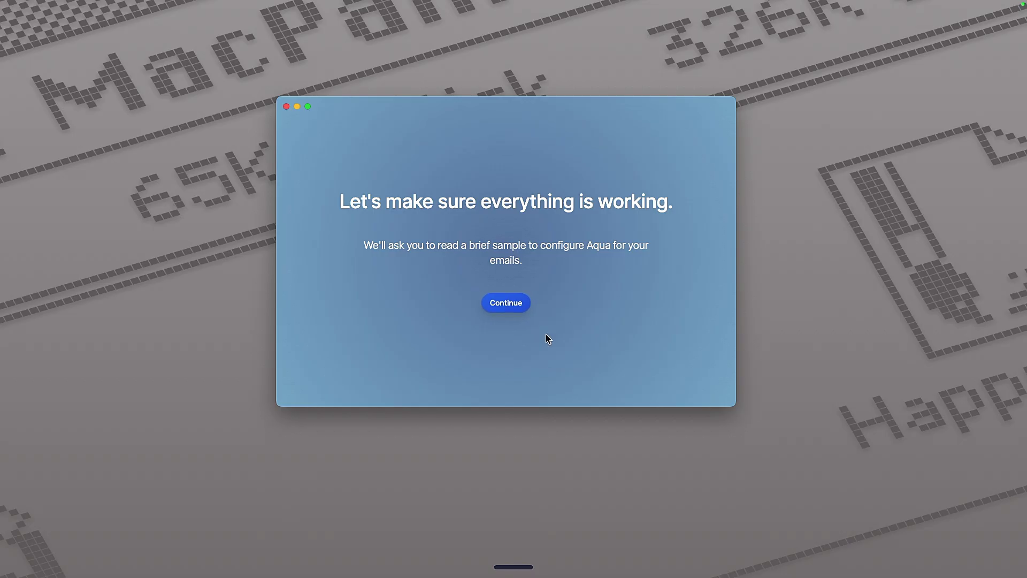
Dictate the sample email while holding Left Ctrl and paste the transcript.
{"action": "left_click", "coordinate": [512, 304]}
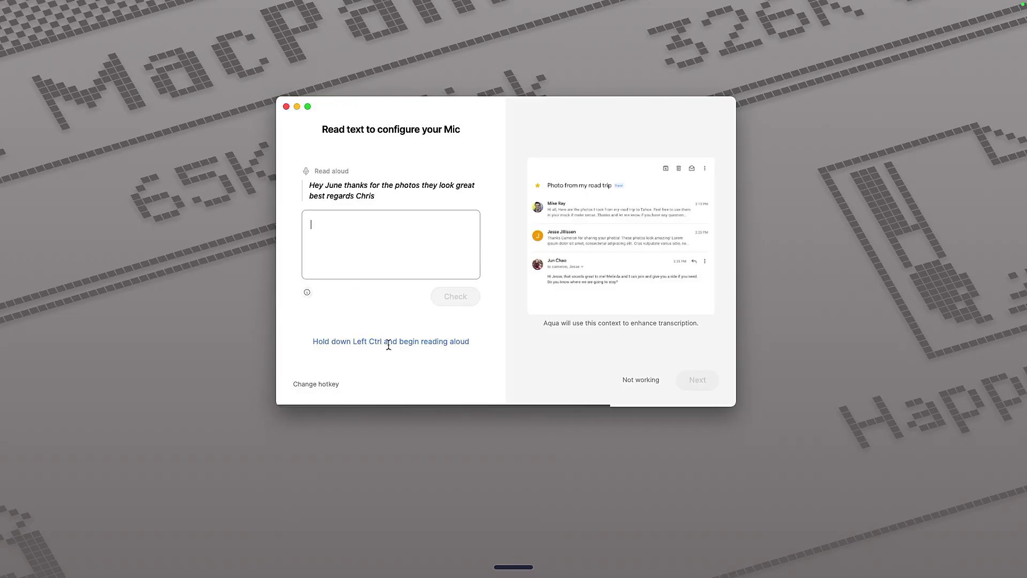
{"action": "key", "text": "ctrl"}
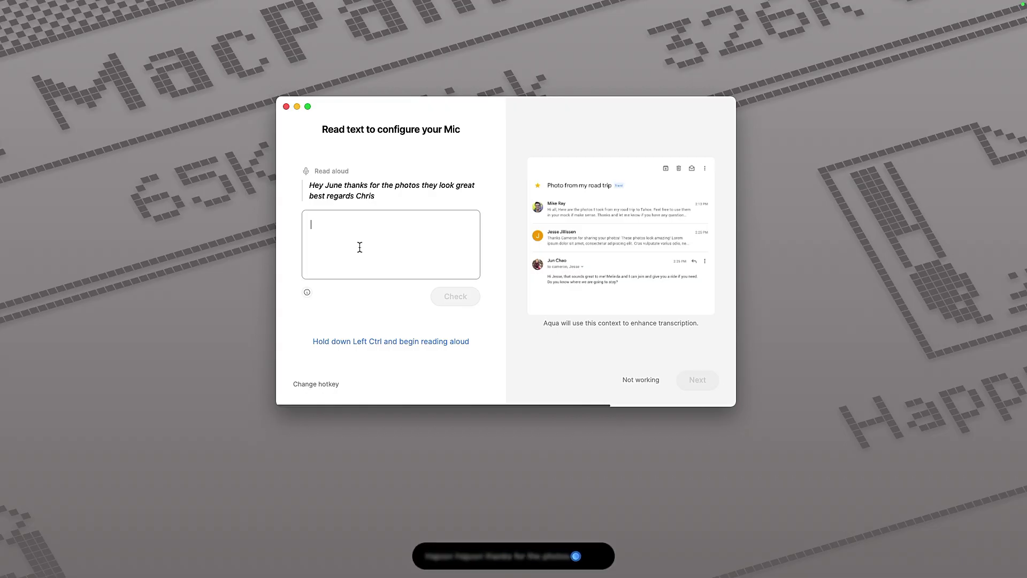
{"action": "type", "text": "Hey Jun,  Thanks for the photos. They look great.  Best regards, Chris"}
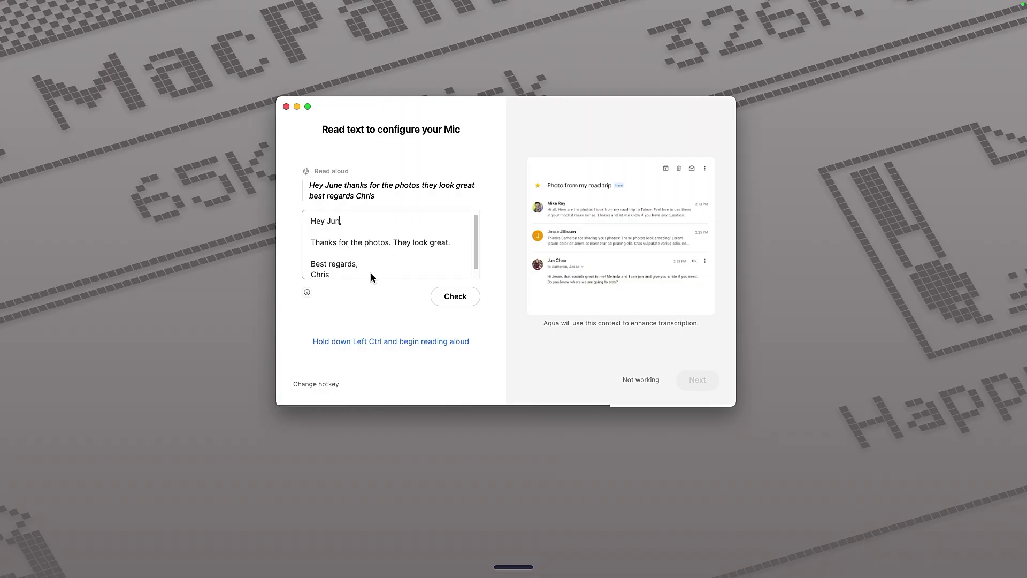
Correct the greeting typo to 'Hey June,' and submit the sample.
{"action": "type", "text": "w"}
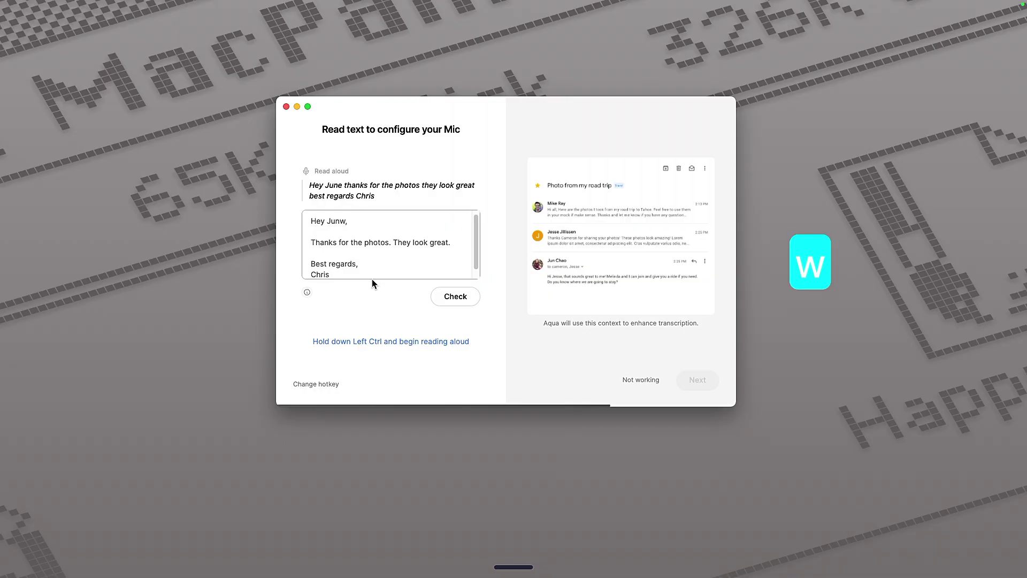
{"action": "key", "text": "BackSpace"}
{"action": "type", "text": "e"}
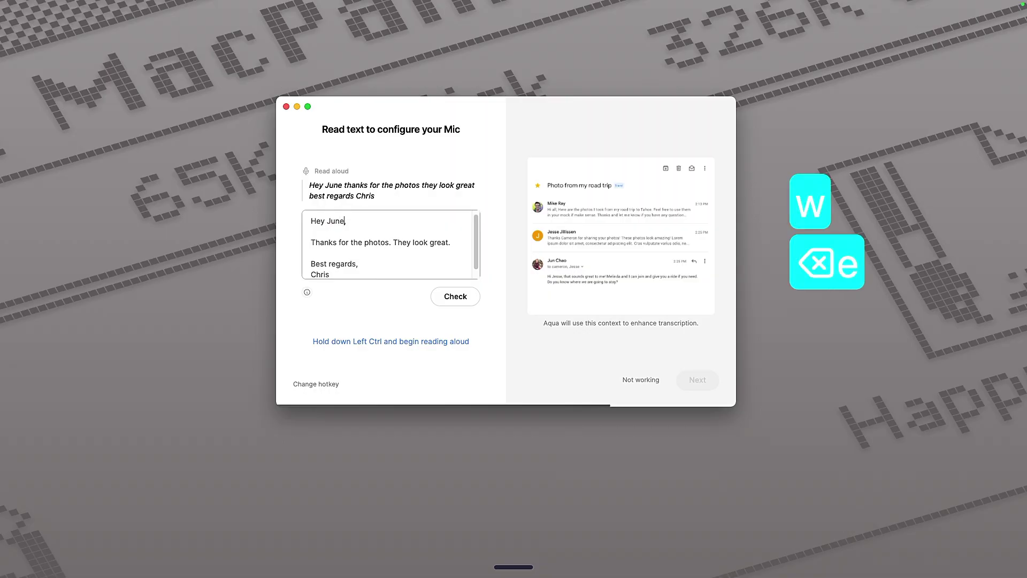
{"action": "left_click", "coordinate": [465, 298]}
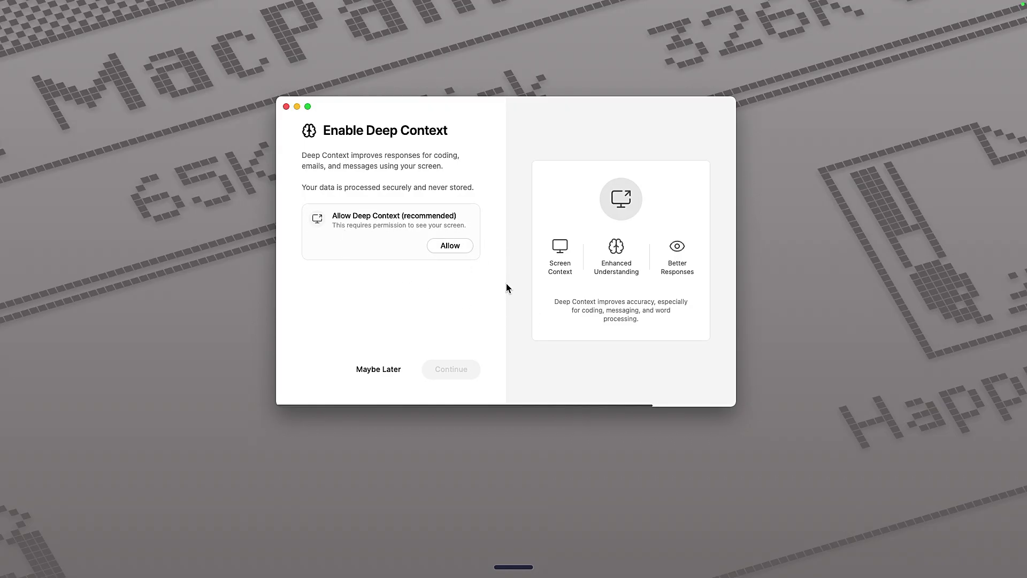
Allow Deep Context to see the screen, dismiss the Screen Recording prompt, and continue.
{"action": "left_click", "coordinate": [463, 250]}
{"action": "key", "text": "super+q"}
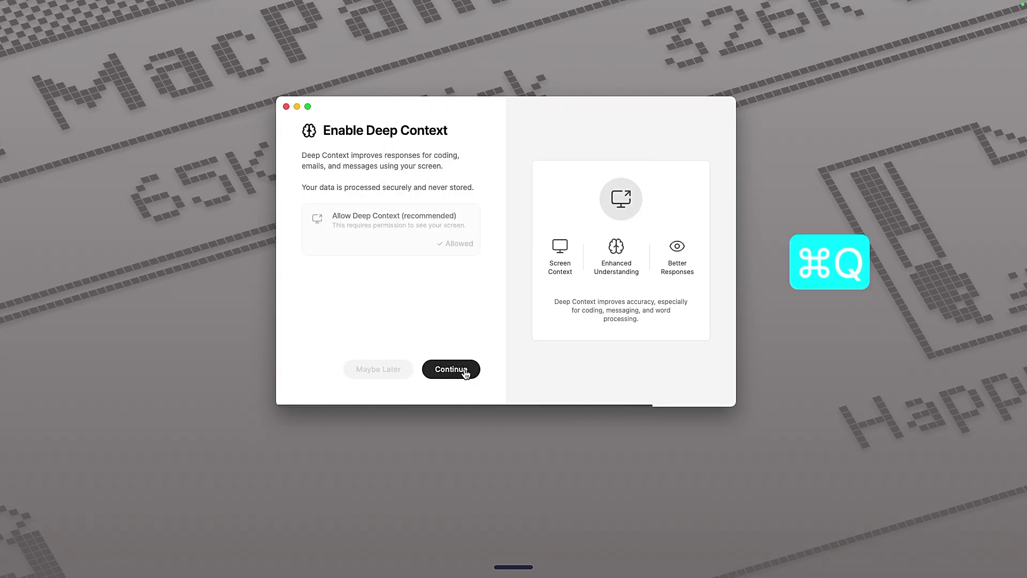
{"action": "left_click", "coordinate": [451, 369]}
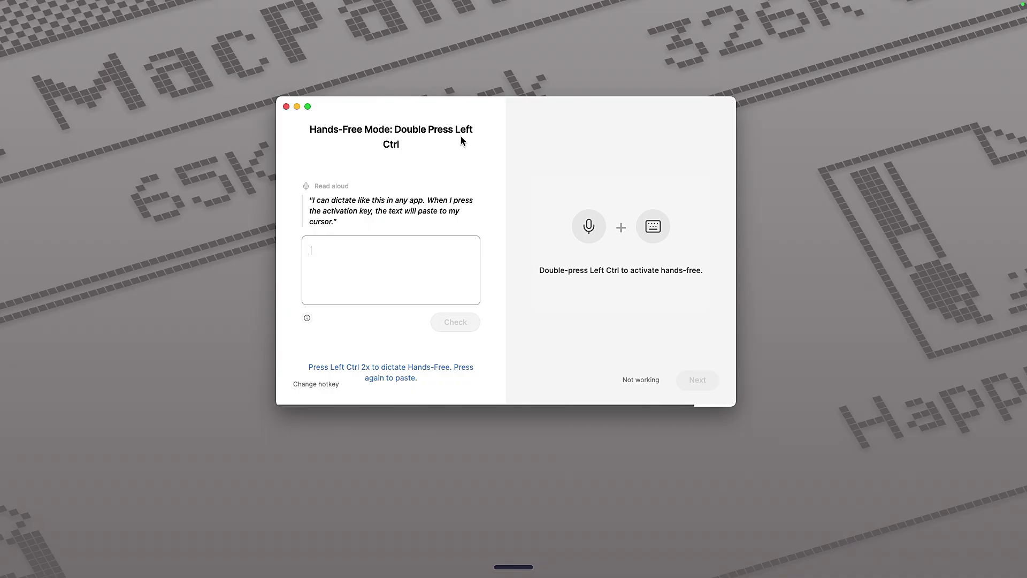
Dictate the test sentence hands-free, verify a 100% match, and finish onboarding.
{"action": "key", "text": "ctrl"}
{"action": "key", "text": "ctrl"}
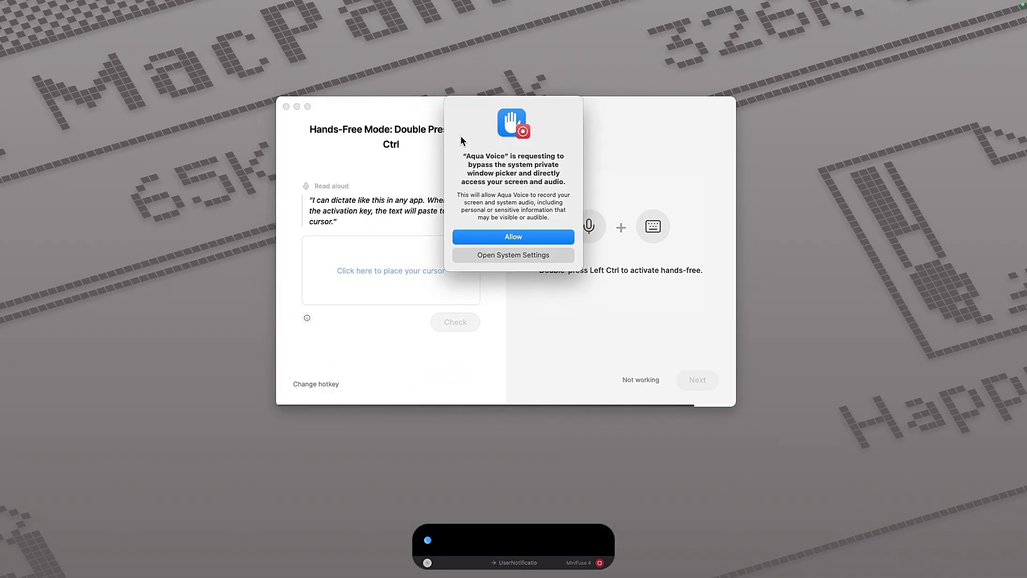
{"action": "left_click", "coordinate": [519, 235]}
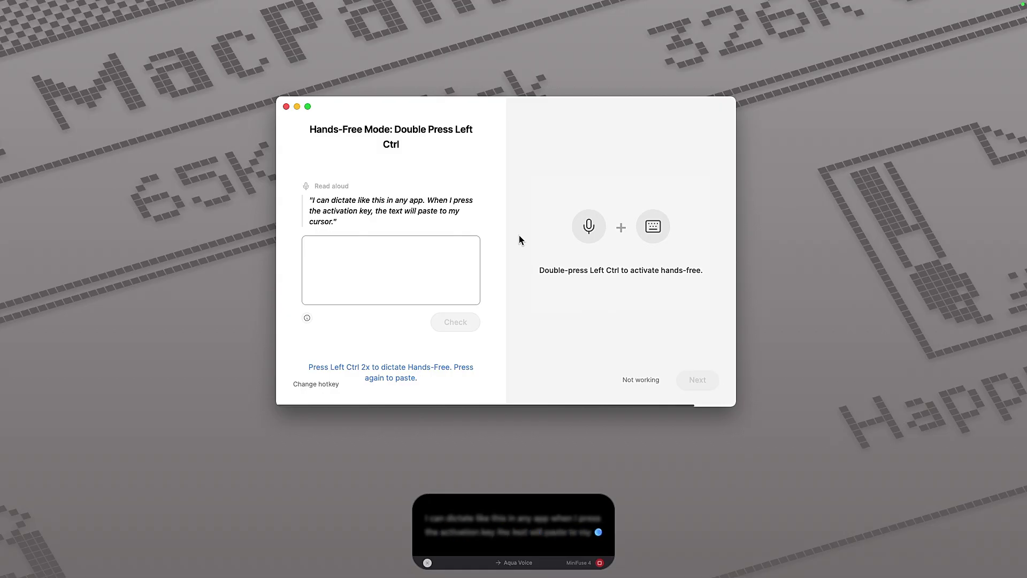
{"action": "type", "text": "I can dictate like this in any app. When I press the activation key, the text will paste to my cursor."}
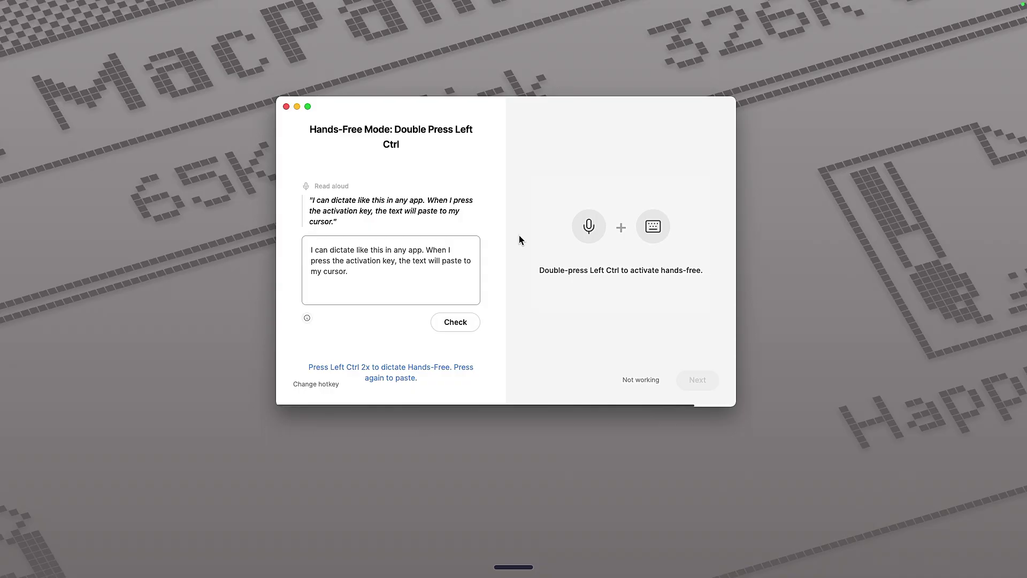
{"action": "left_click", "coordinate": [461, 325]}
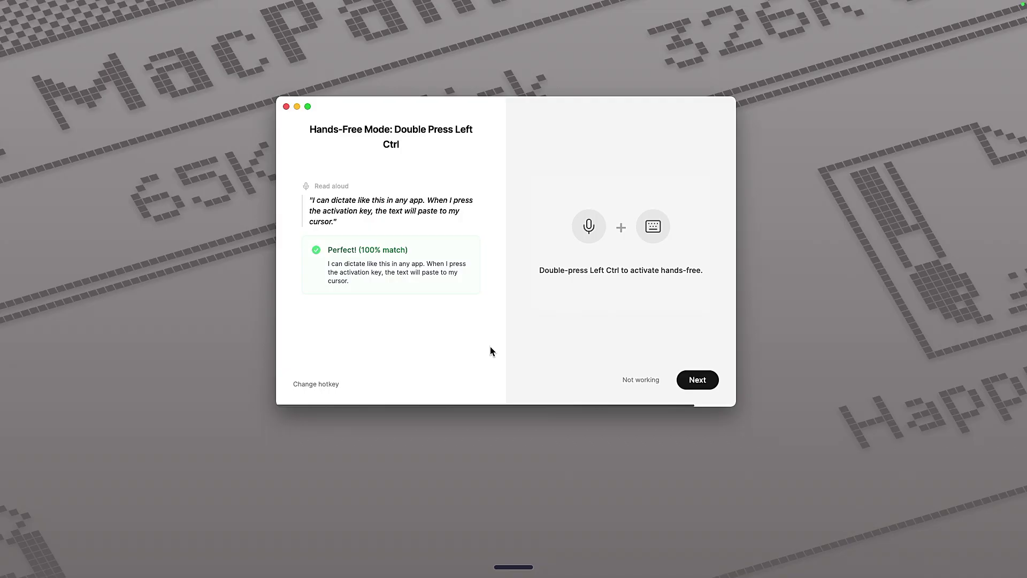
{"action": "left_click", "coordinate": [690, 380]}
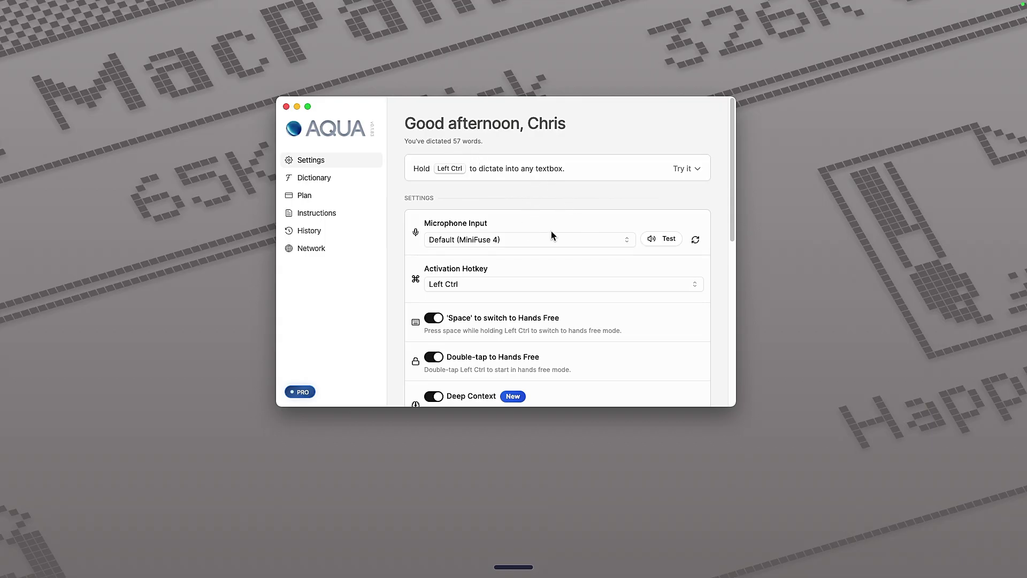
Review the Settings list down to the Account section, then open the Dictionary page.
{"action": "scroll", "coordinate": [697, 362], "scroll_direction": "down", "scroll_amount": 1}
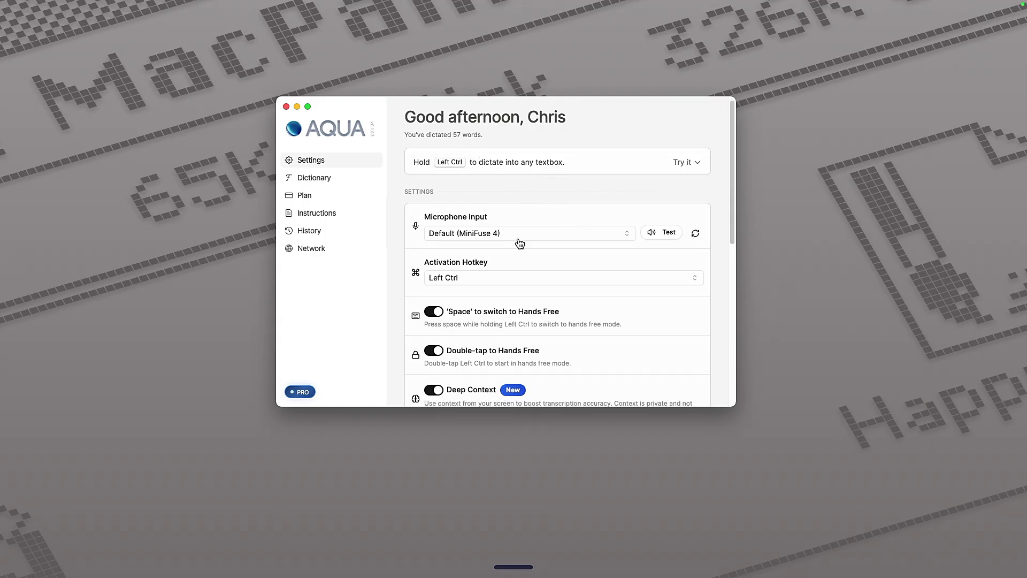
{"action": "scroll", "coordinate": [476, 303], "scroll_direction": "down", "scroll_amount": 3}
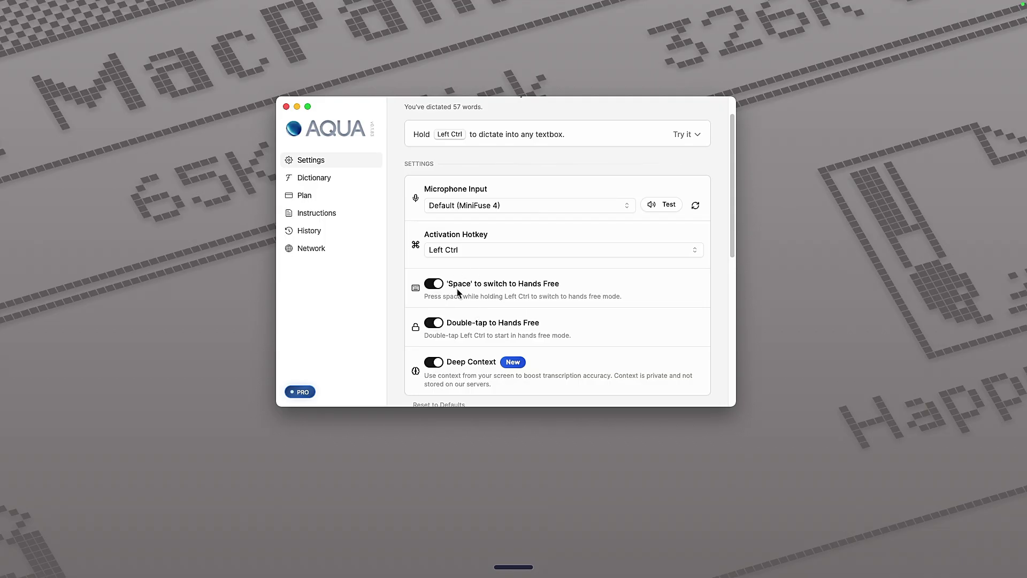
{"action": "scroll", "coordinate": [485, 330], "scroll_direction": "down", "scroll_amount": 3}
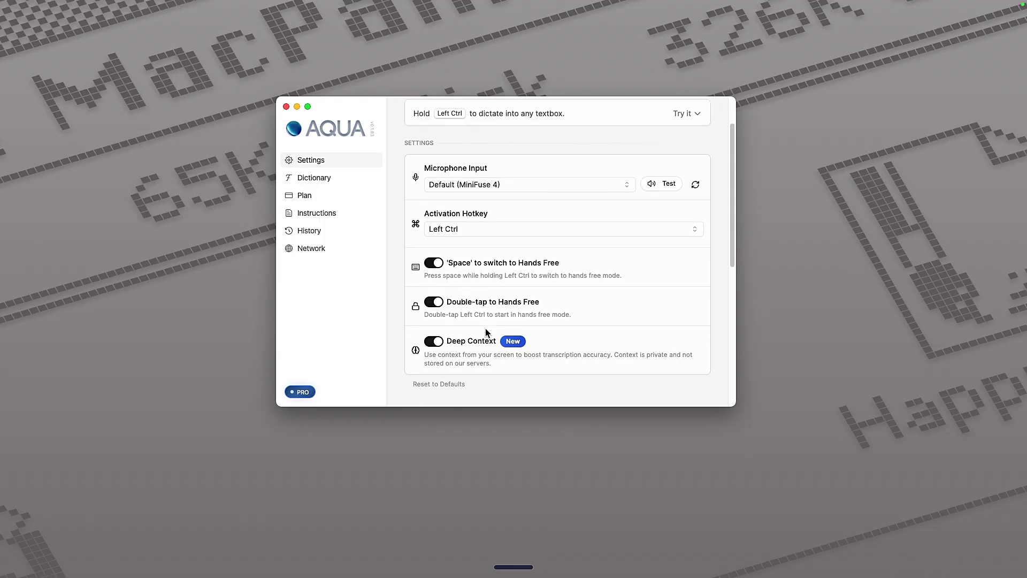
{"action": "scroll", "coordinate": [485, 330], "scroll_direction": "down", "scroll_amount": 5}
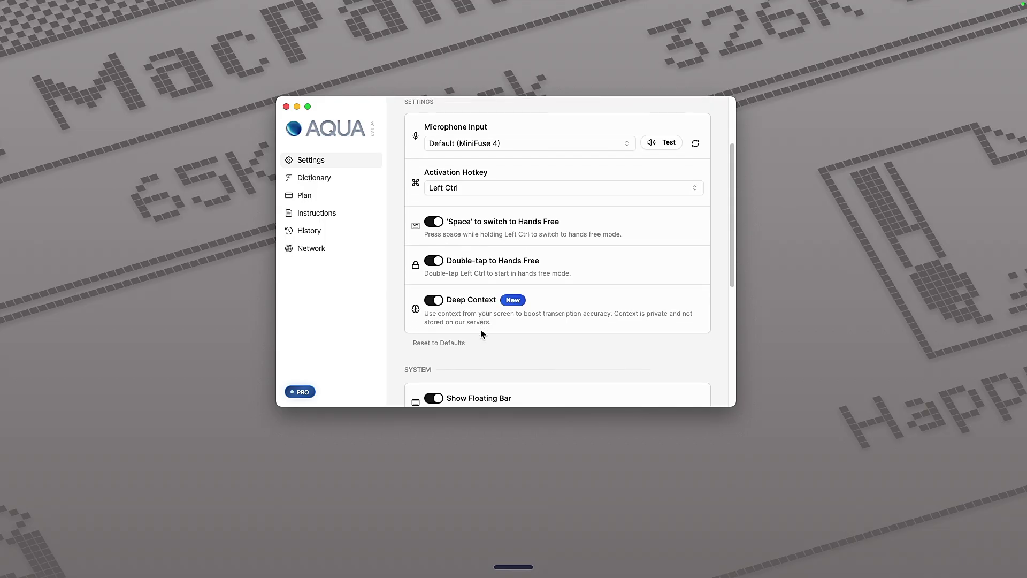
{"action": "scroll", "coordinate": [480, 329], "scroll_direction": "down", "scroll_amount": 8}
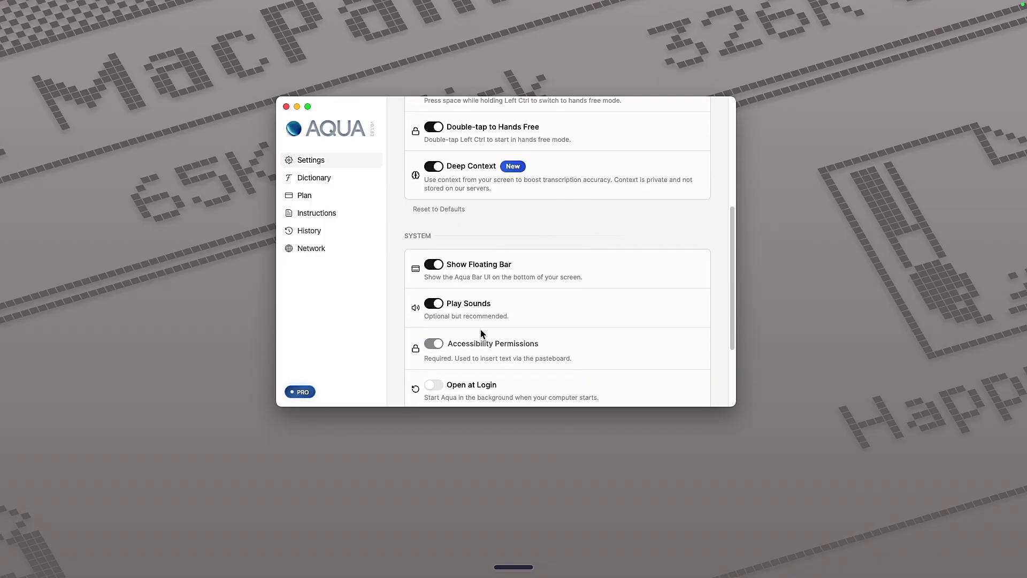
{"action": "scroll", "coordinate": [480, 328], "scroll_direction": "down", "scroll_amount": 2}
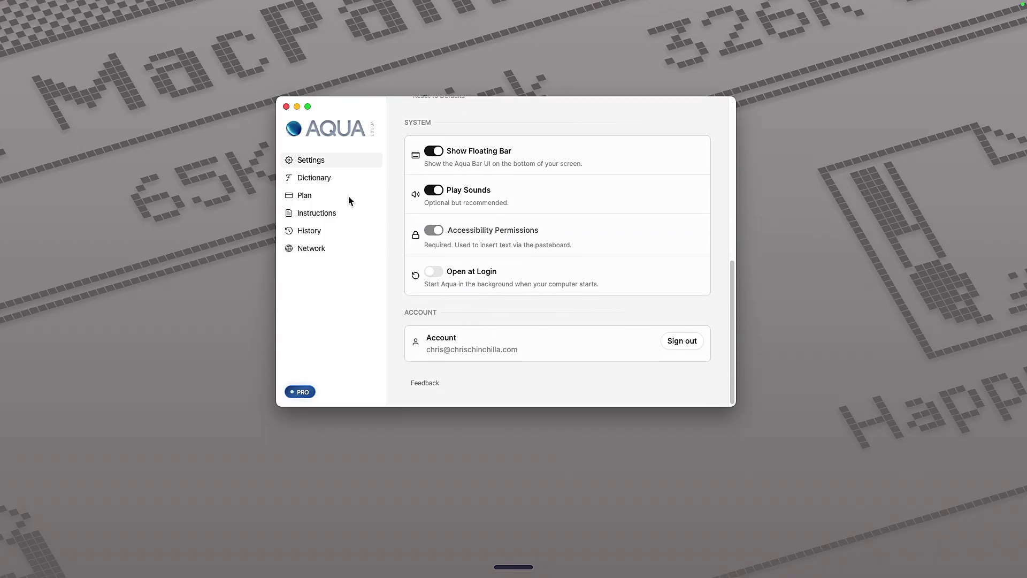
{"action": "left_click", "coordinate": [329, 180]}
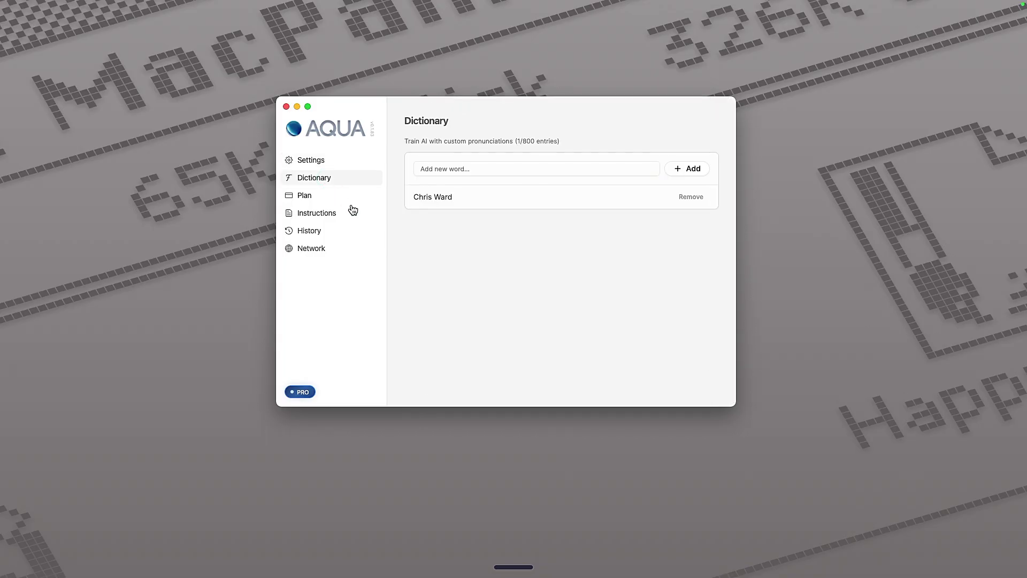
Add a person's full name and 'Kubernetes' as dictionary words, then open Custom Instructions.
{"action": "left_click", "coordinate": [522, 169]}
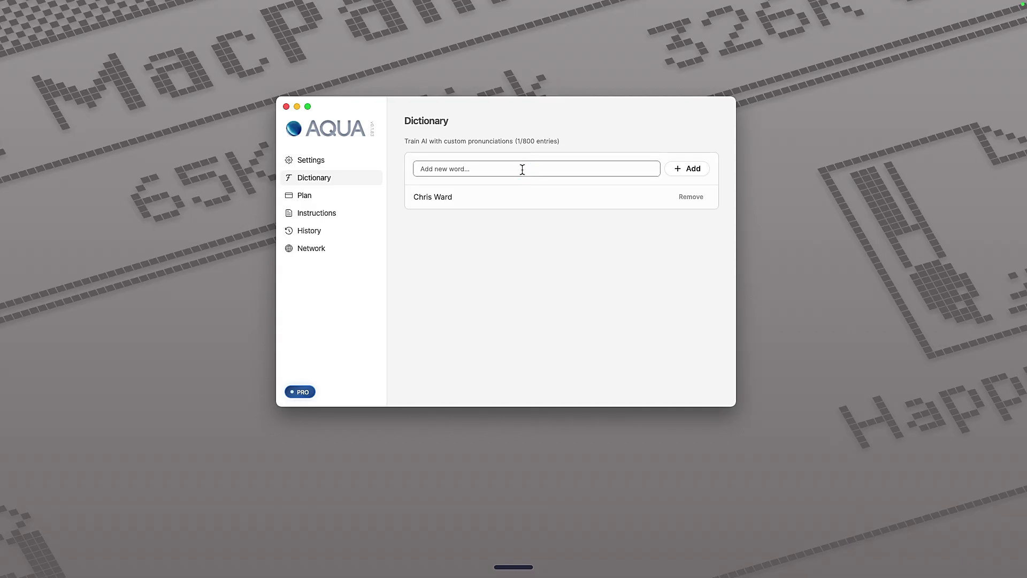
{"action": "type", "text": "Chris Chinchilla"}
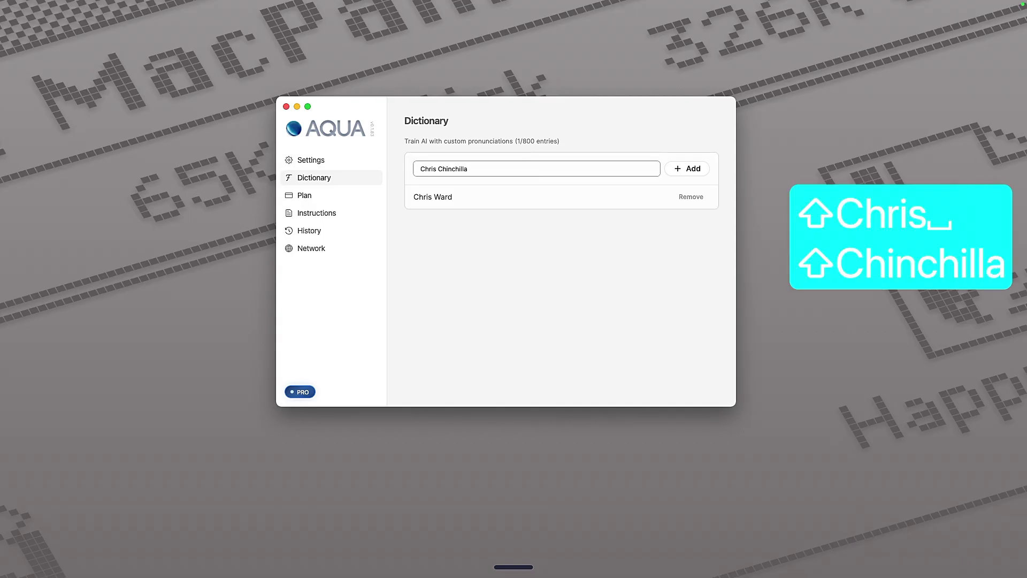
{"action": "left_click", "coordinate": [686, 170]}
{"action": "left_click", "coordinate": [430, 170]}
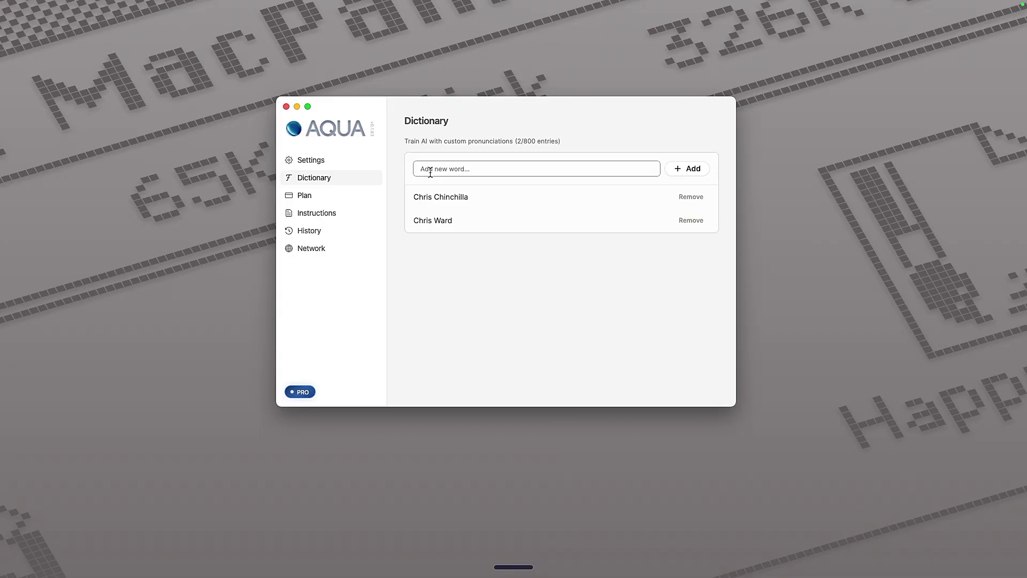
{"action": "type", "text": "Kubernetes"}
{"action": "left_click", "coordinate": [690, 169]}
{"action": "left_click", "coordinate": [328, 214]}
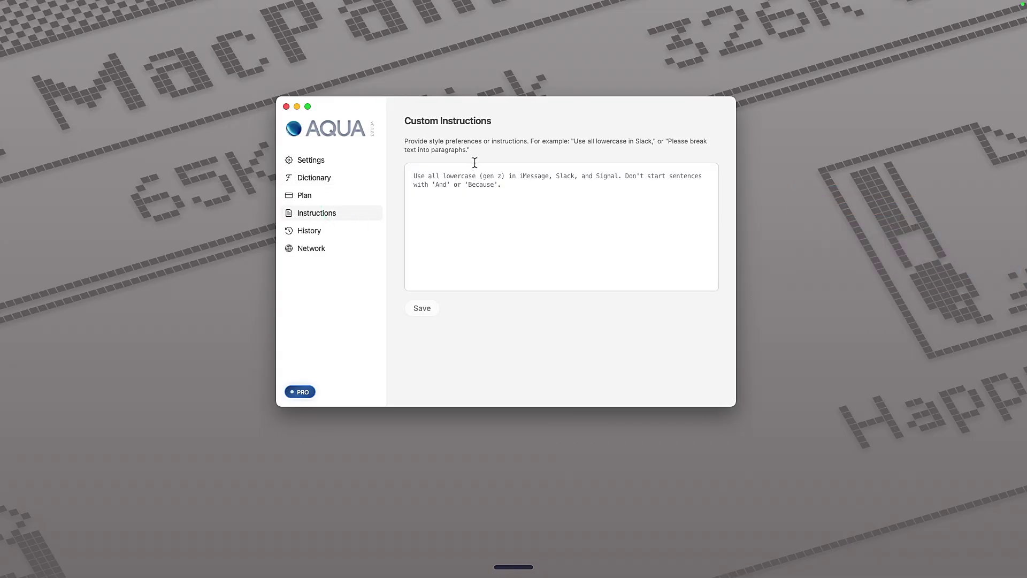
Paste the prepared non-American English and German spelling instruction lines into Aqua's custom instructions and save.
{"action": "left_click", "coordinate": [475, 182]}
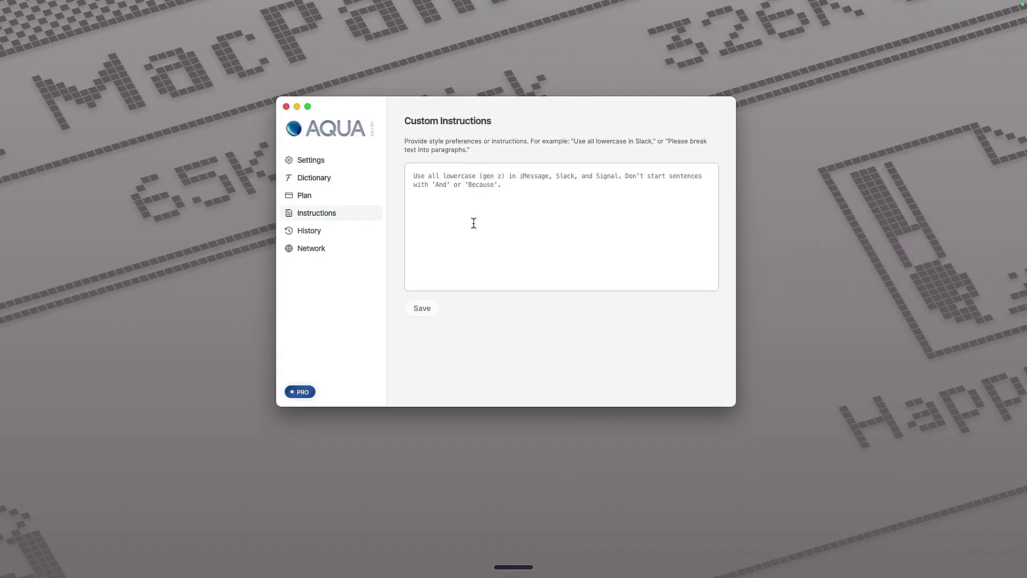
{"action": "type", "text": "Use non-American English Spell German words correctly with german spelling"}
{"action": "left_click", "coordinate": [422, 309]}
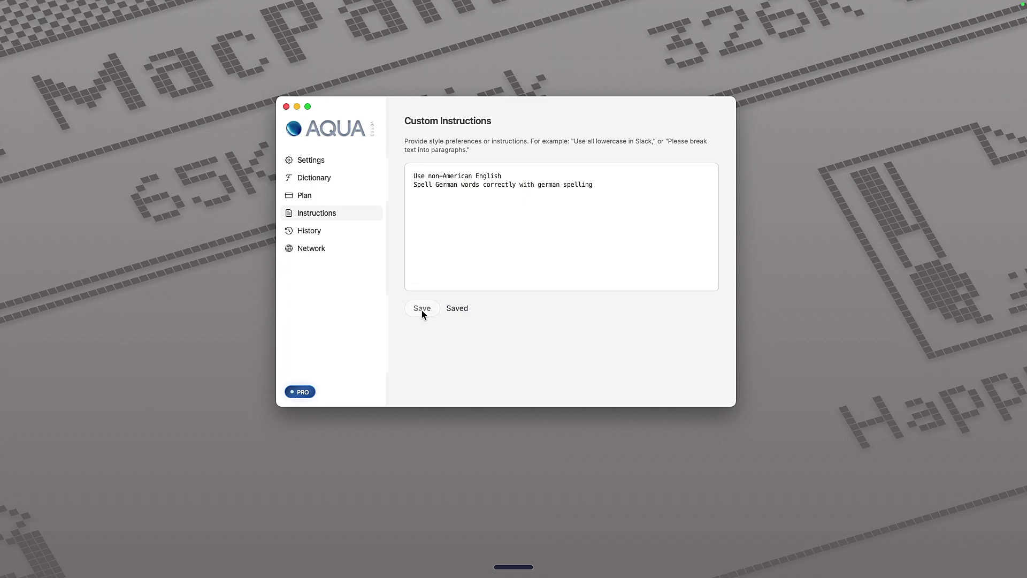
Add rules for title-case headings in Obsidian and uppercase headings in Apple Notes.
{"action": "left_click", "coordinate": [534, 201]}
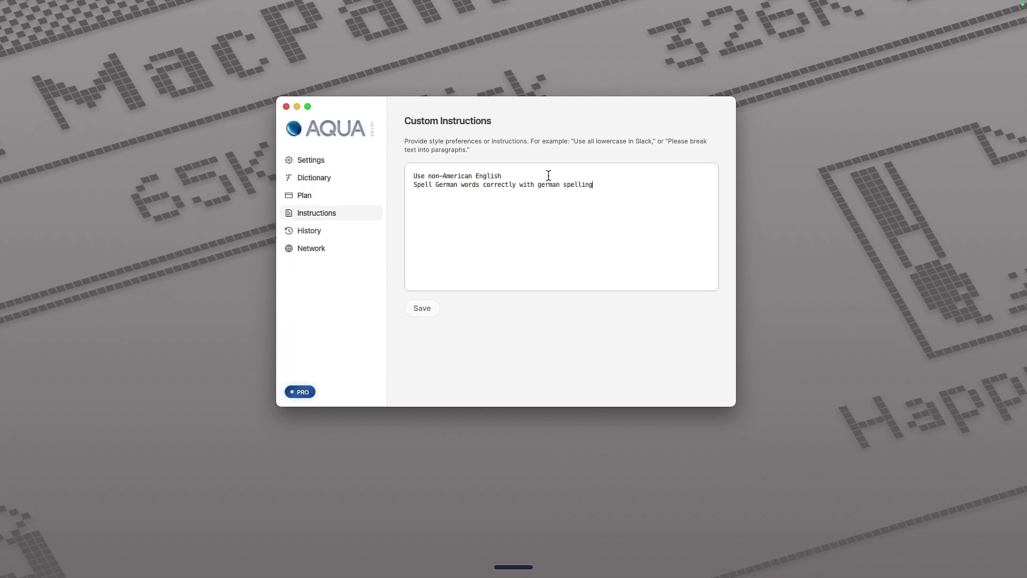
{"action": "double_click", "coordinate": [639, 142]}
{"action": "left_click", "coordinate": [607, 183]}
{"action": "key", "text": "Return"}
{"action": "type", "text": "In "}
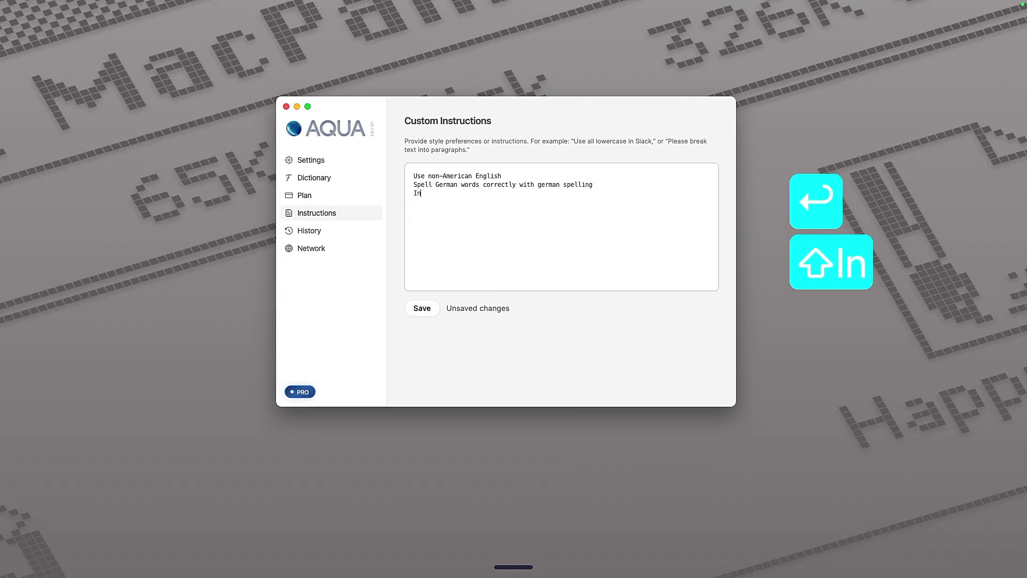
{"action": "type", "text": "Obsidiasn"}
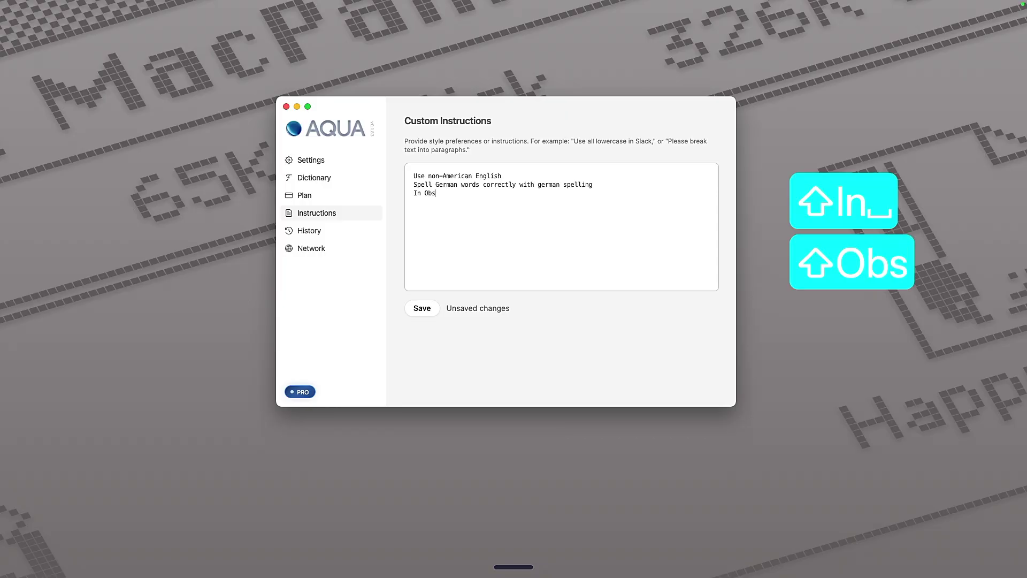
{"action": "key", "text": "BackSpace"}
{"action": "key", "text": "BackSpace"}
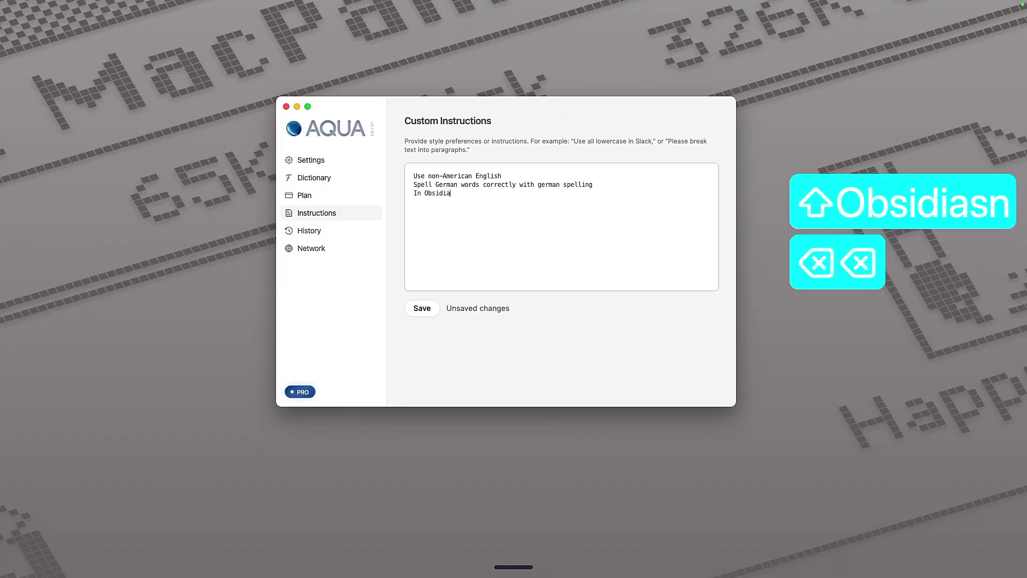
{"action": "type", "text": "n"}
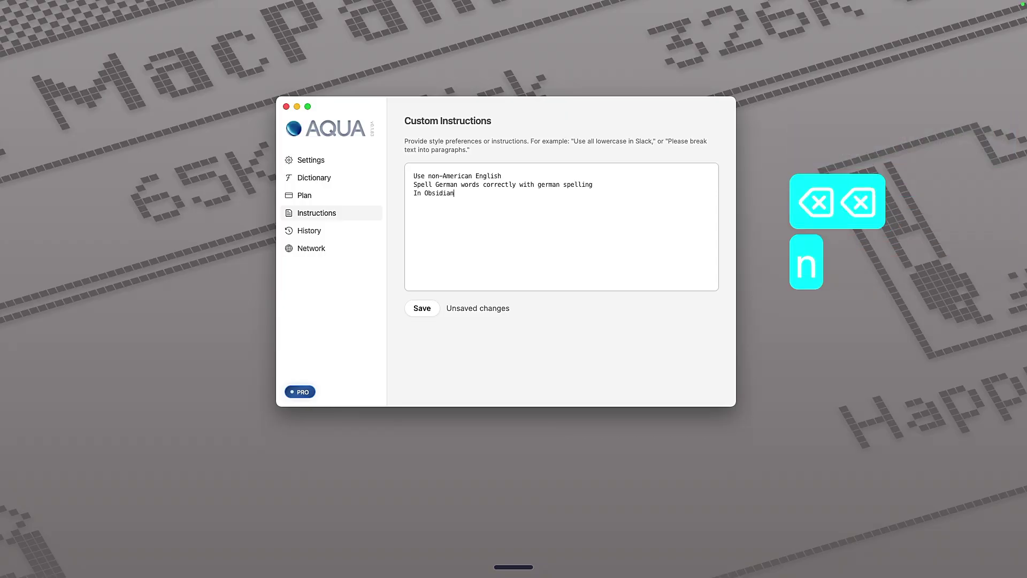
{"action": "type", "text": ", use "}
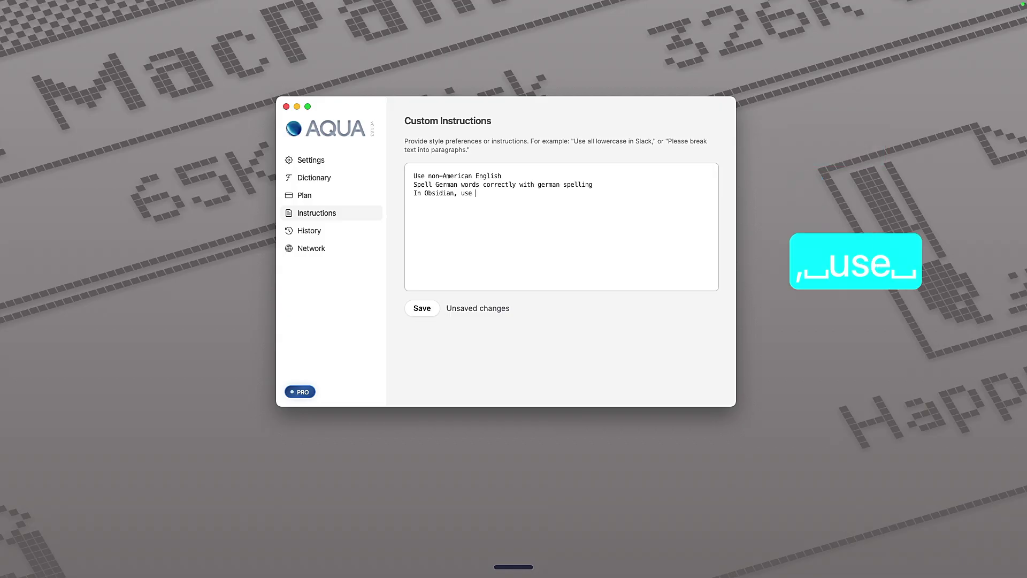
{"action": "type", "text": "title case"}
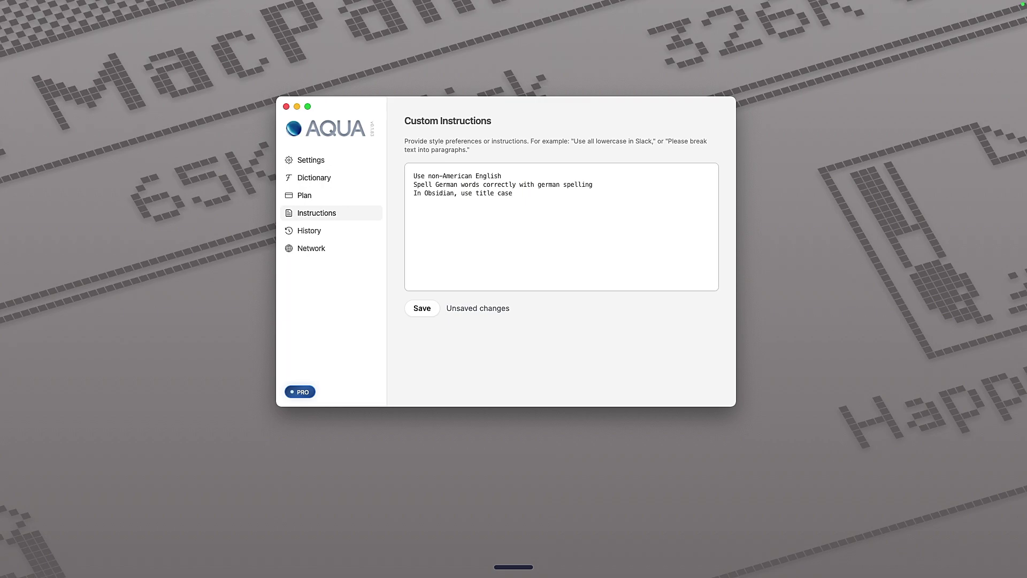
{"action": "type", "text": " for headings"}
{"action": "key", "text": "Return"}
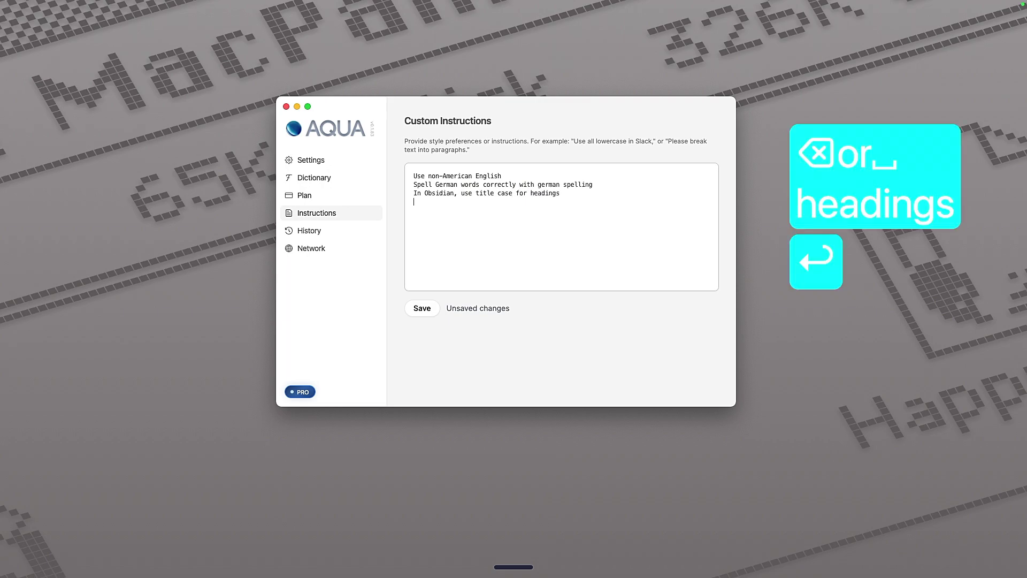
{"action": "type", "text": "In Apple notes, use uppercase for headings"}
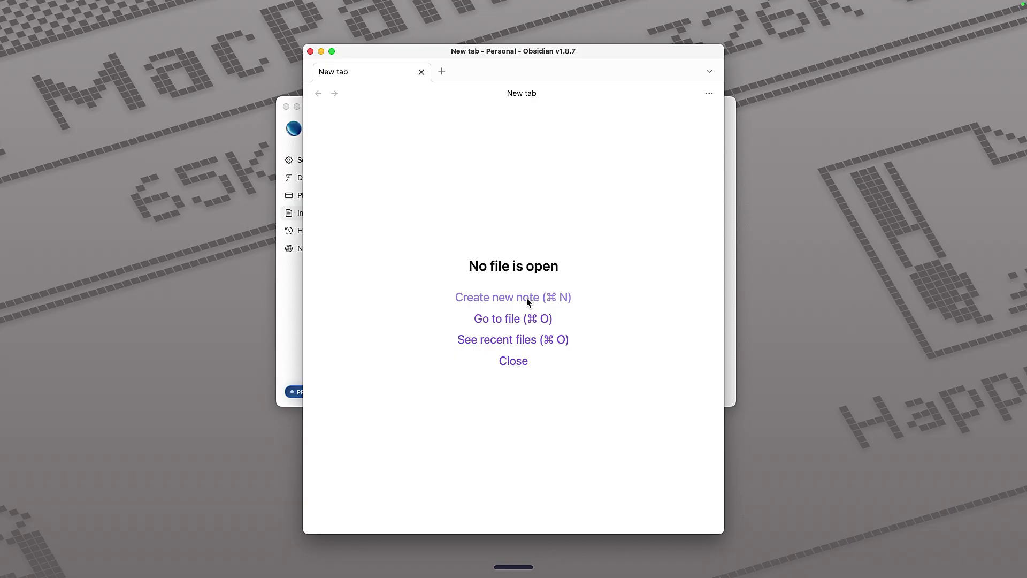
Create a new Obsidian note and dictate its heading with Aqua Voice.
{"action": "left_click", "coordinate": [527, 297]}
{"action": "key", "text": "alt+space"}
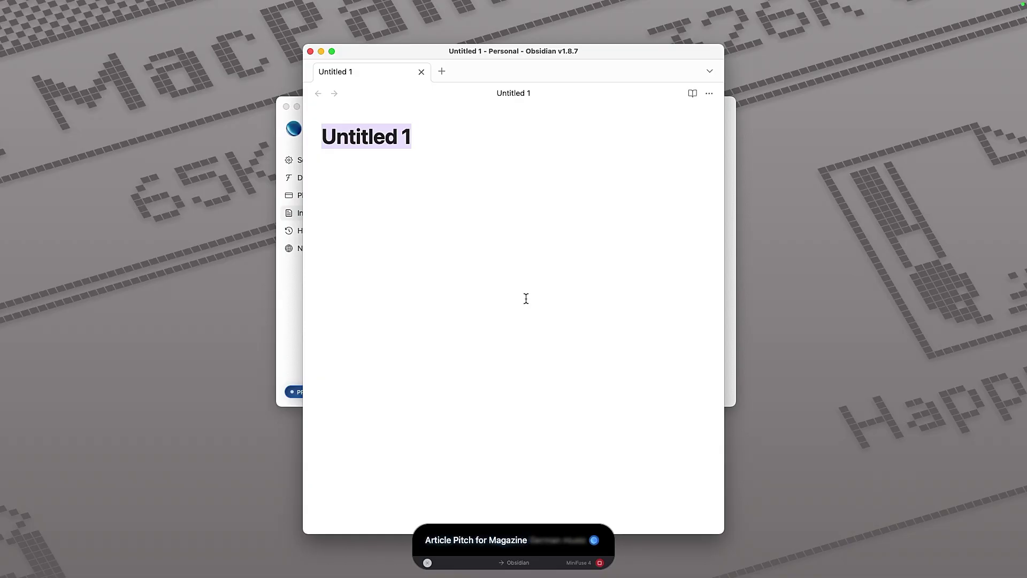
{"action": "type", "text": "# Article Pitch for Magazine: German Music Software Companies"}
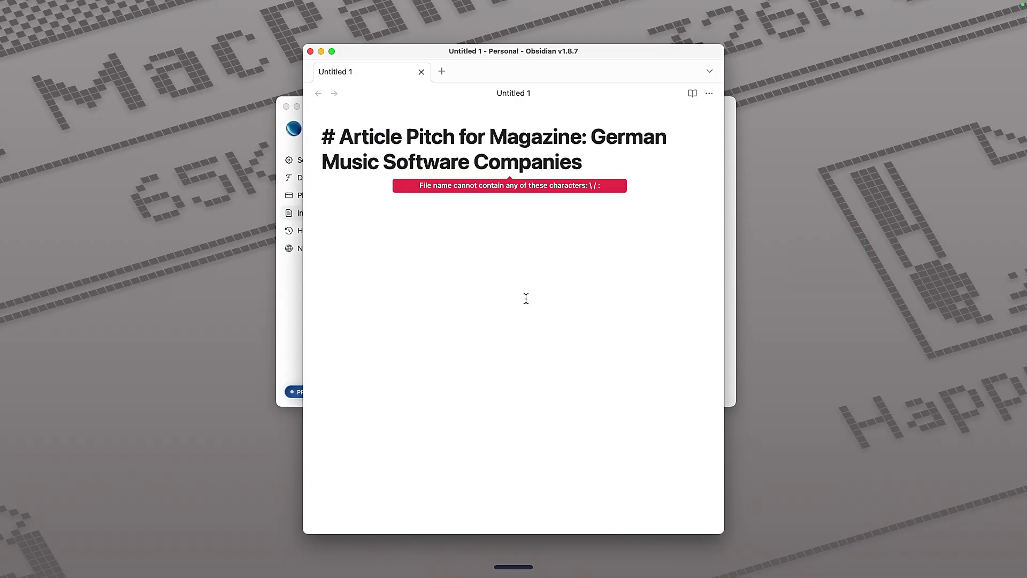
Change the heading to 'Article Pitch: German Music Software Companies' and save a no-special-characters rule.
{"action": "key", "text": "Up"}
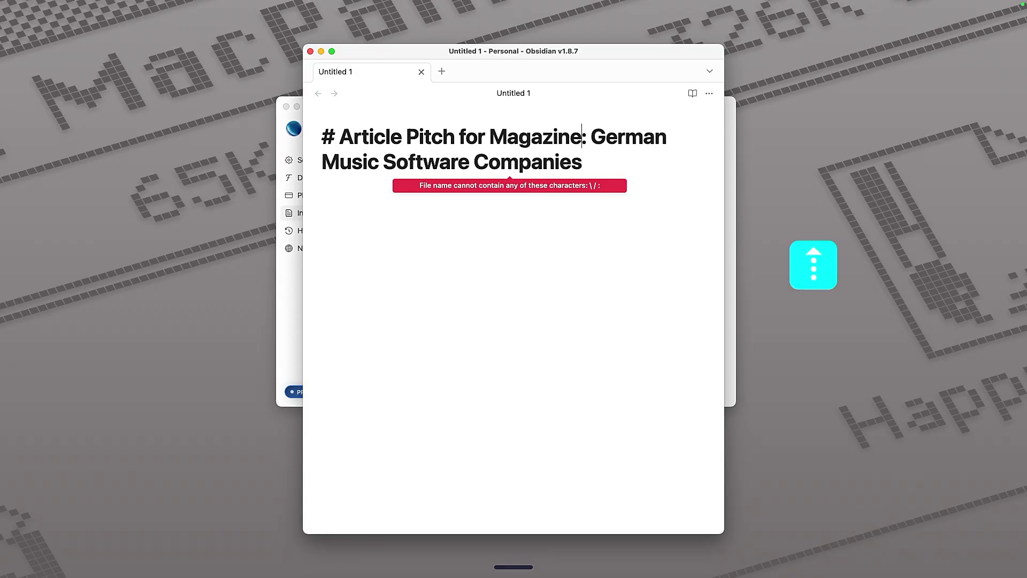
{"action": "key", "text": "Right"}
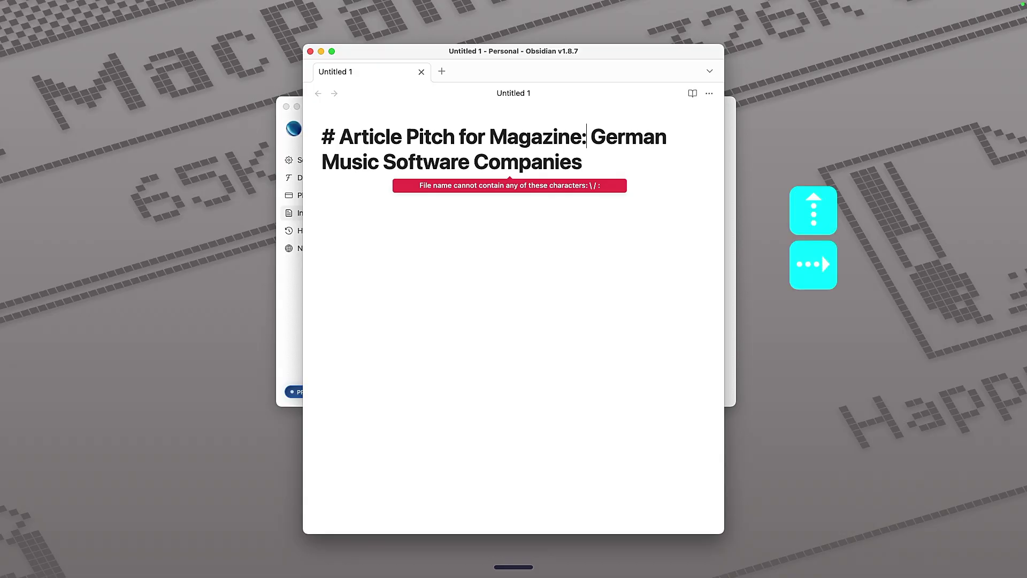
{"action": "key", "text": "super+a"}
{"action": "type", "text": "Article Pitch: German Music Software Companies"}
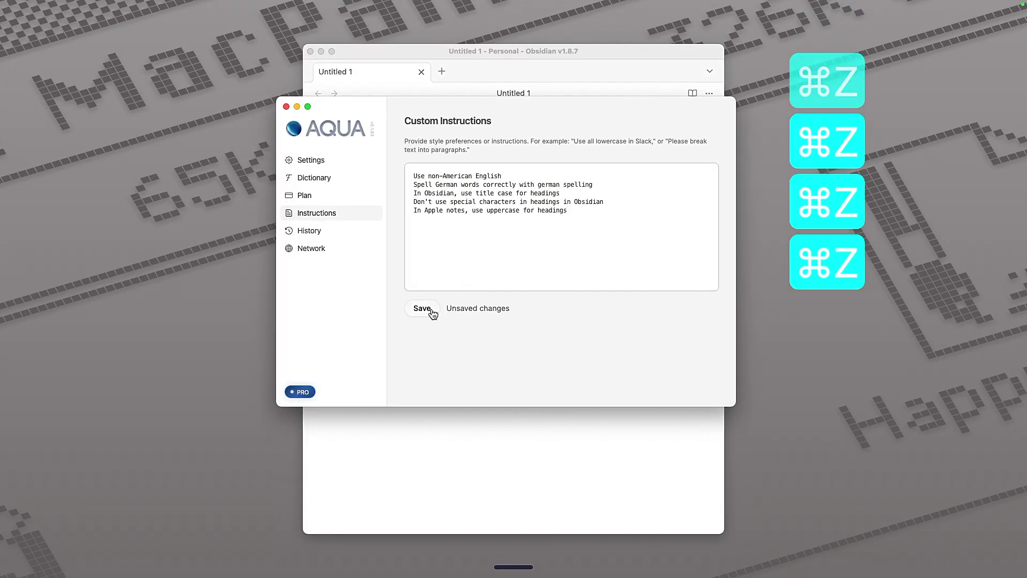
{"action": "left_click", "coordinate": [428, 308]}
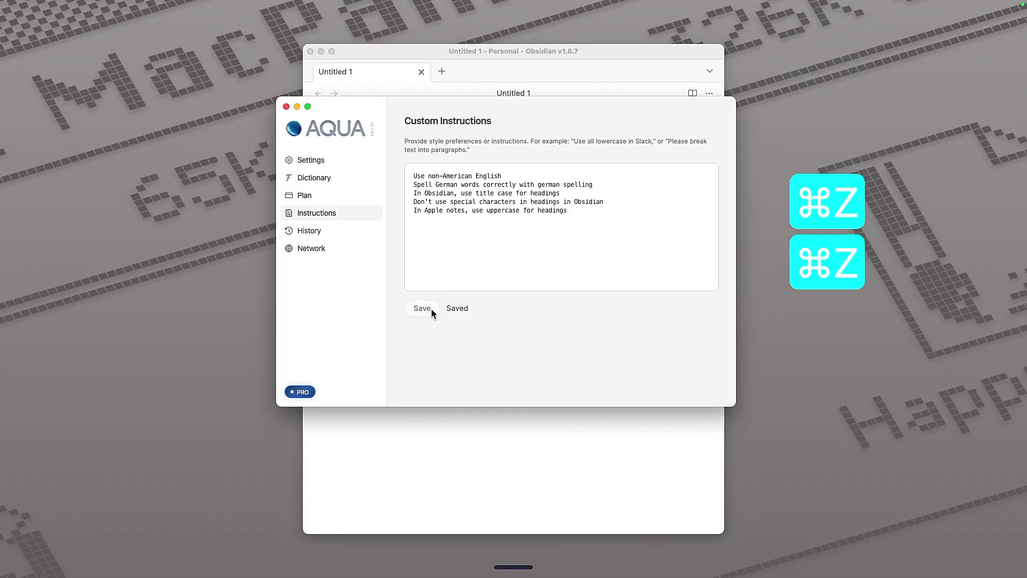
Dictate the title 'Article Pitch German Music Software Companies', then begin dictating the body below it.
{"action": "left_click", "coordinate": [403, 52]}
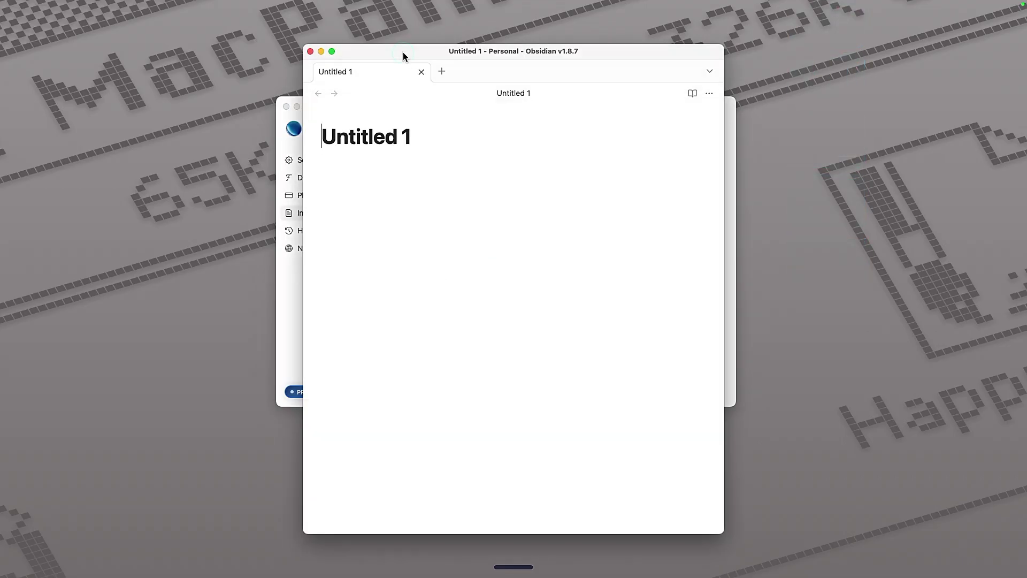
{"action": "triple_click", "coordinate": [373, 134]}
{"action": "key", "text": "BackSpace"}
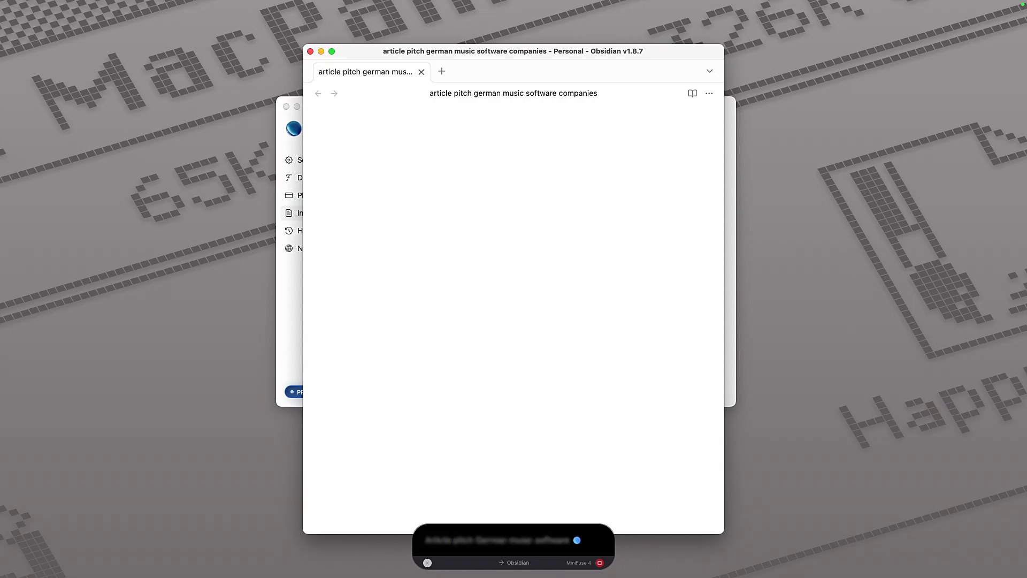
{"action": "type", "text": "Article Pitch German Music Software Companies"}
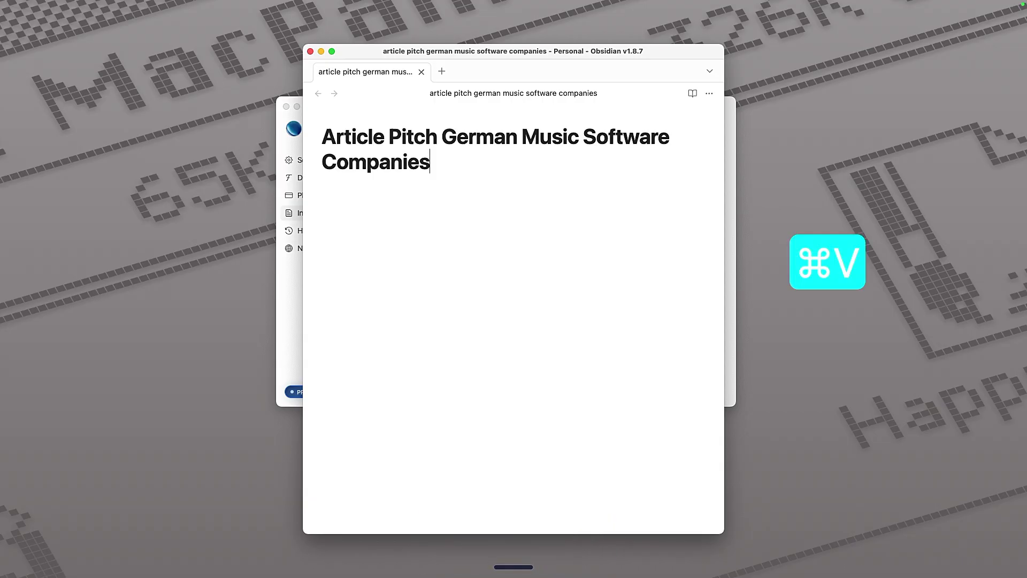
{"action": "key", "text": "Return"}
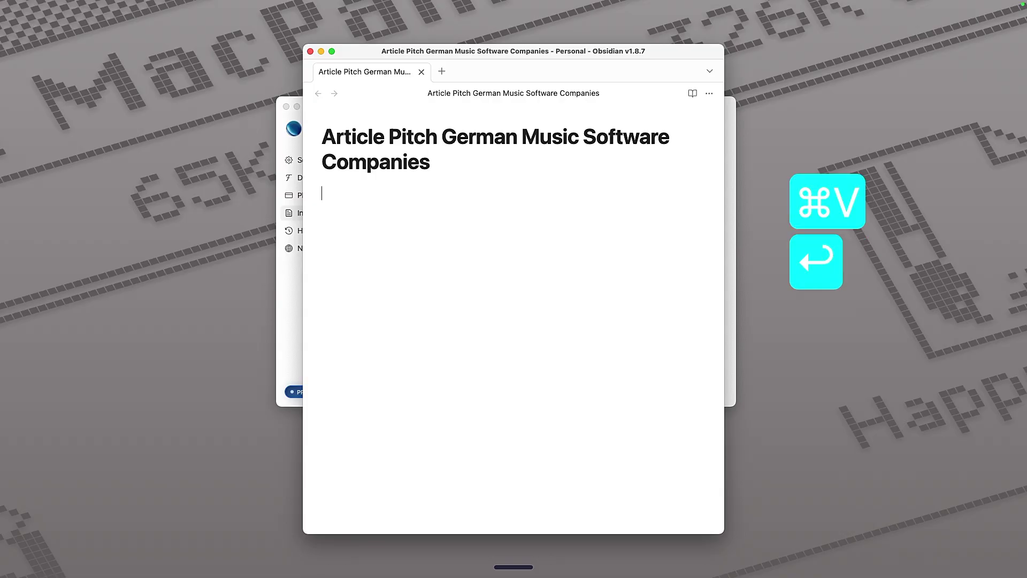
{"action": "key", "text": "fn"}
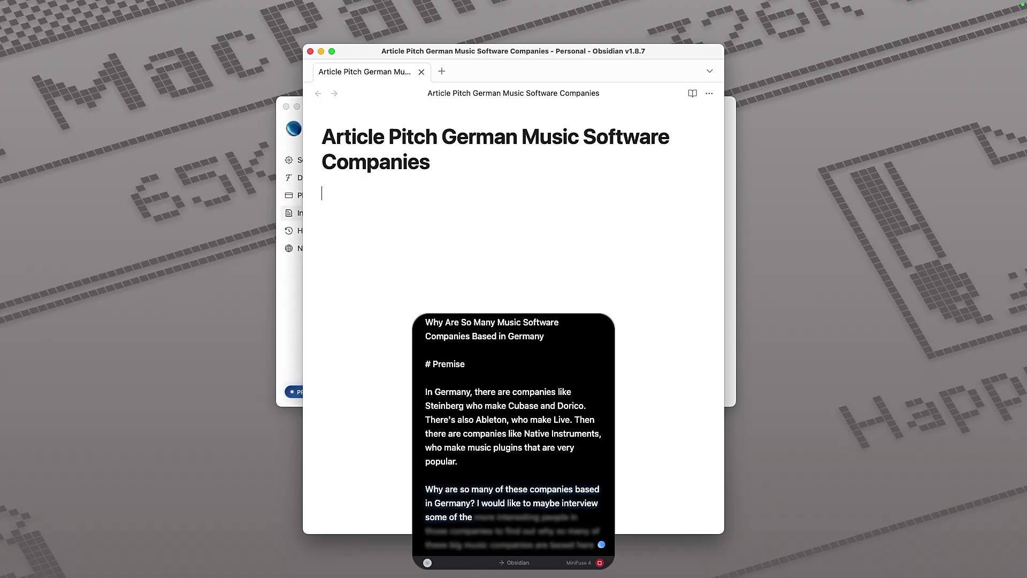
Insert the dictated draft and review the Intro heading, question subtitle and Premise section.
{"action": "type", "text": "# Intro  Why Are So Many Music Software Companies Based in Germany  # Premise  In Germany, there are companies like Steinberg who make Cubase and Dorico. There's also Ableton, who make Live. Then there are companies like Native Instruments, who make music plugins that are very popular.  Why are so many of these companies based in Germany? I would like to maybe interview some of the more interesting people in those companies to find out why so many of these big music companies are based here."}
{"action": "left_click", "coordinate": [352, 206]}
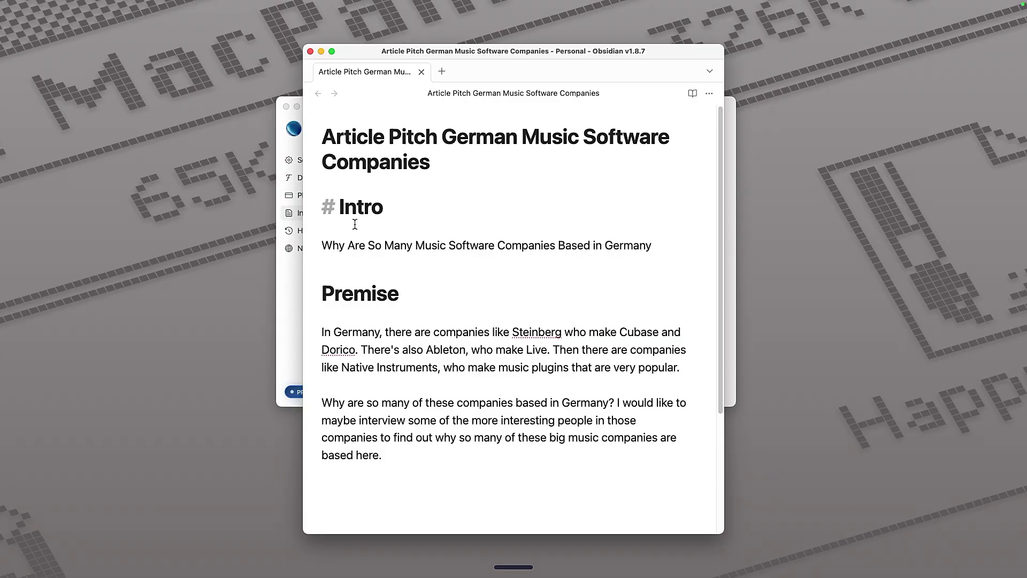
{"action": "left_click", "coordinate": [370, 295]}
{"action": "left_click", "coordinate": [356, 202]}
{"action": "left_click", "coordinate": [370, 246]}
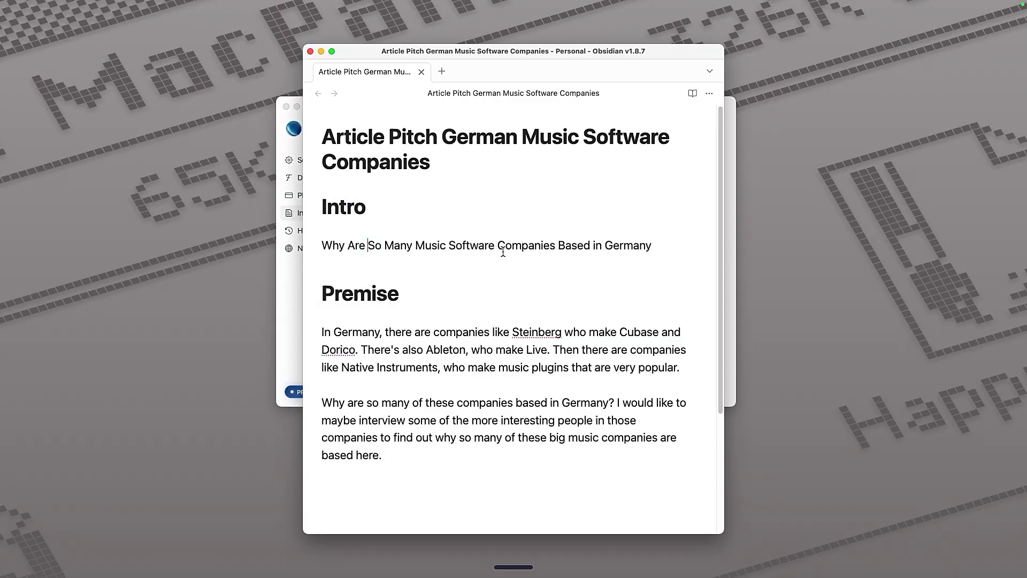
{"action": "left_click", "coordinate": [593, 246]}
{"action": "triple_click", "coordinate": [355, 243]}
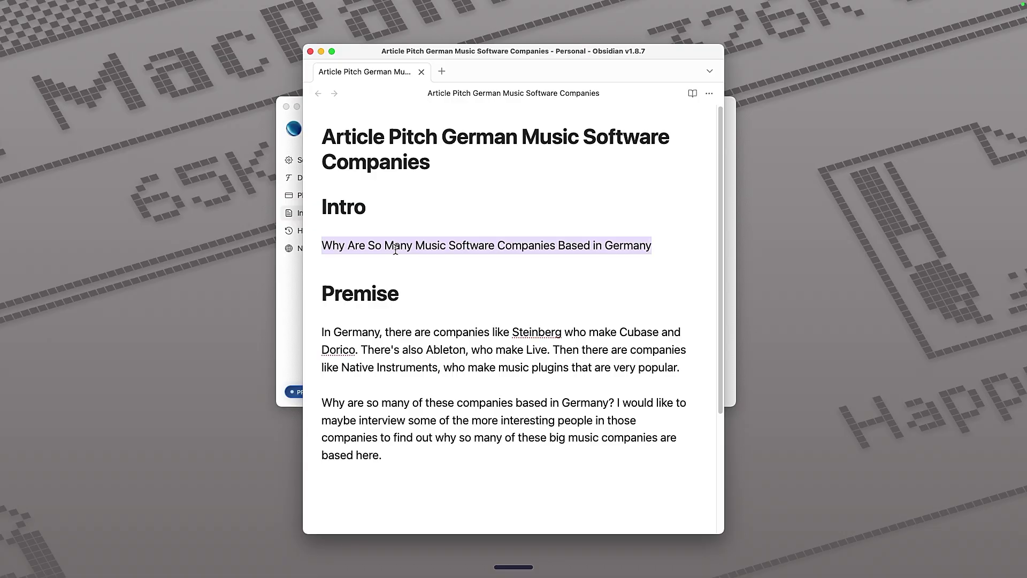
{"action": "left_click", "coordinate": [520, 247]}
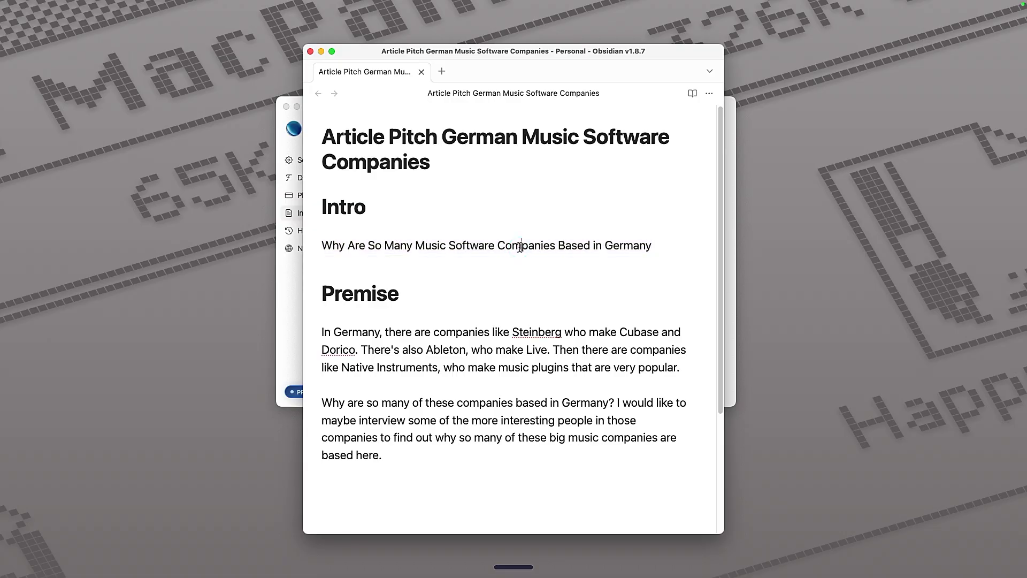
{"action": "left_click", "coordinate": [658, 246]}
{"action": "left_click", "coordinate": [400, 351]}
{"action": "scroll", "coordinate": [425, 367], "scroll_direction": "down", "scroll_amount": 1}
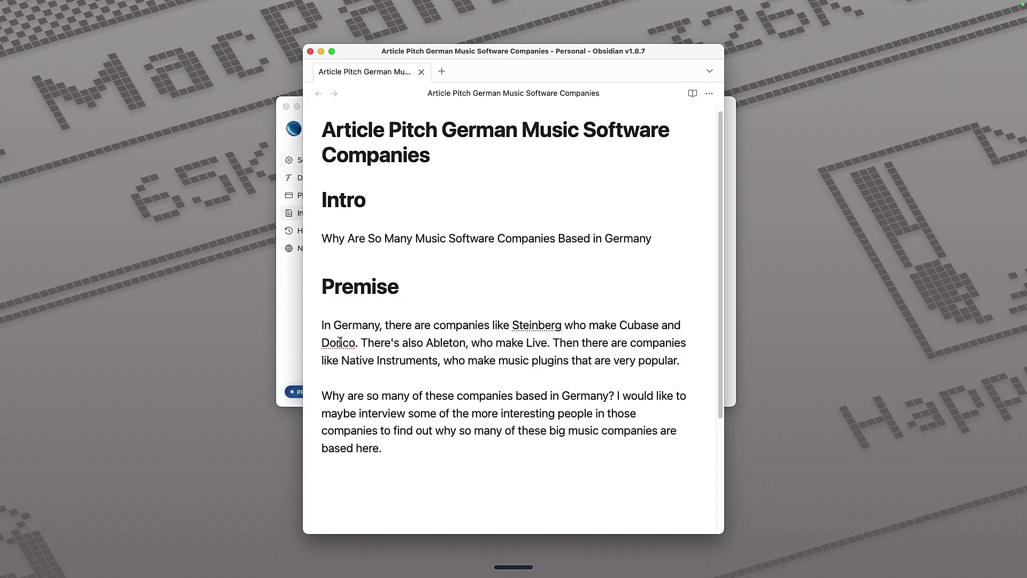
Check the dictated words Dorico, Cubase and maybe in the Premise paragraphs.
{"action": "double_click", "coordinate": [339, 342]}
{"action": "double_click", "coordinate": [647, 326]}
{"action": "left_click", "coordinate": [338, 348]}
{"action": "double_click", "coordinate": [342, 415]}
{"action": "left_click", "coordinate": [411, 451]}
Glance at Aqua Voice's custom instructions, then return to the Obsidian note.
{"action": "left_click", "coordinate": [293, 338]}
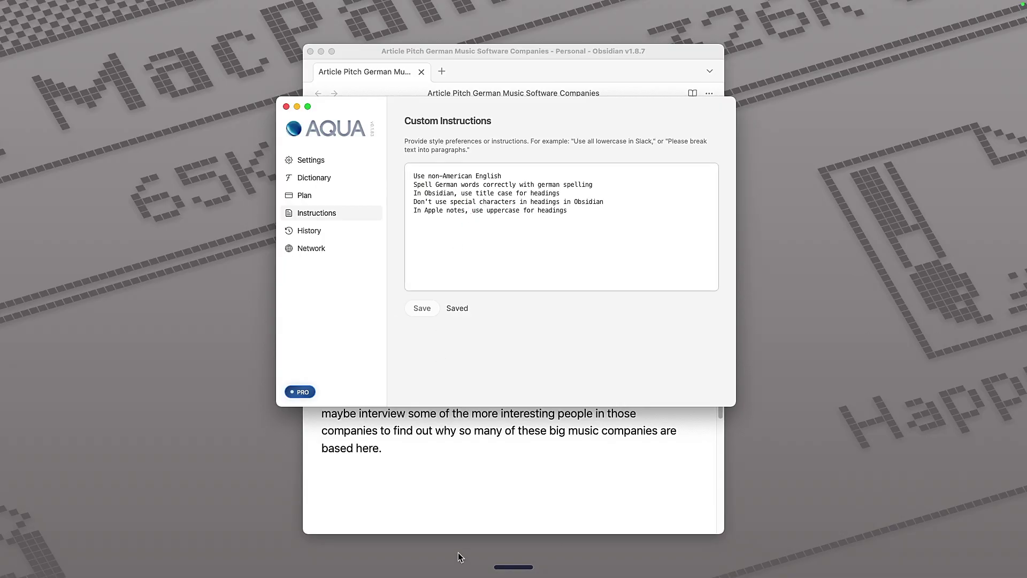
{"action": "left_click", "coordinate": [438, 505]}
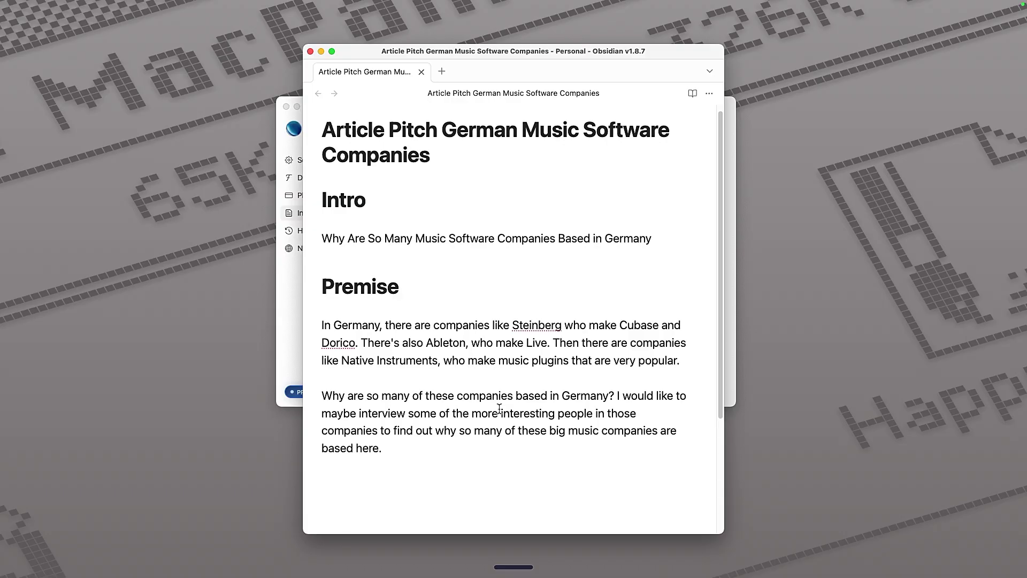
{"action": "key", "text": "super+Tab"}
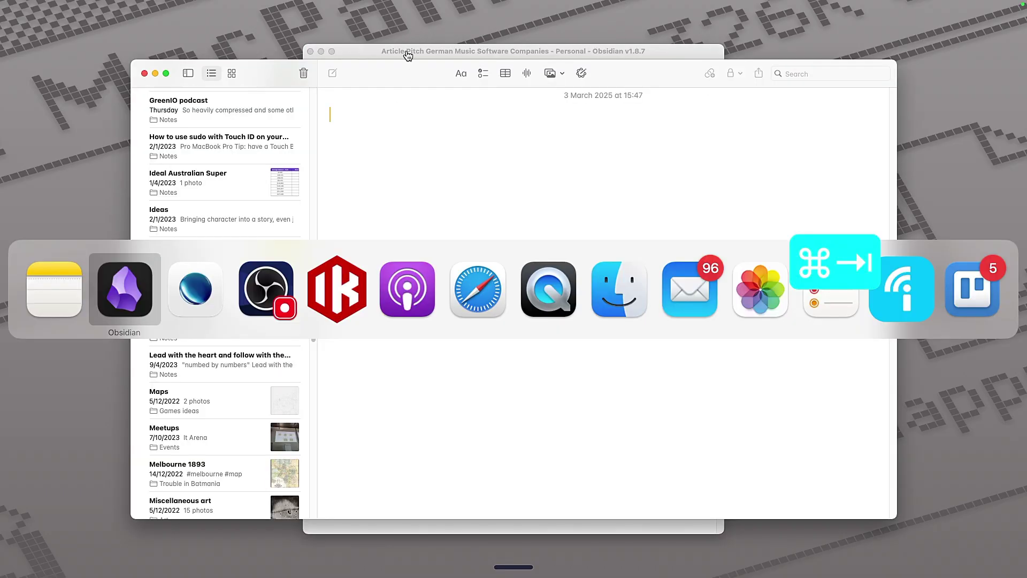
Bring the empty 3 March 2025 Apple Notes note forward and start dictating into it.
{"action": "key", "text": "super+Tab"}
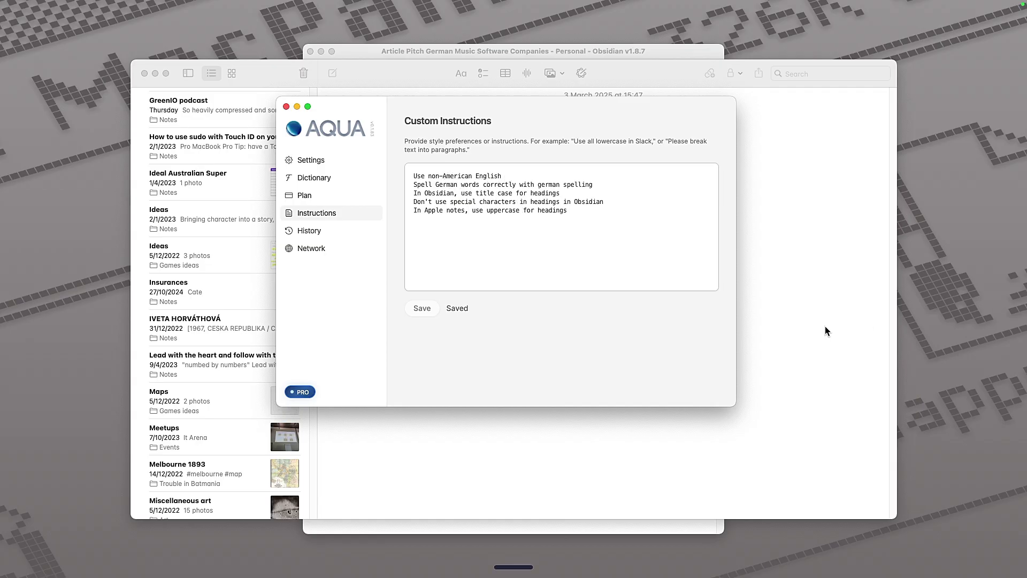
{"action": "left_click", "coordinate": [676, 444]}
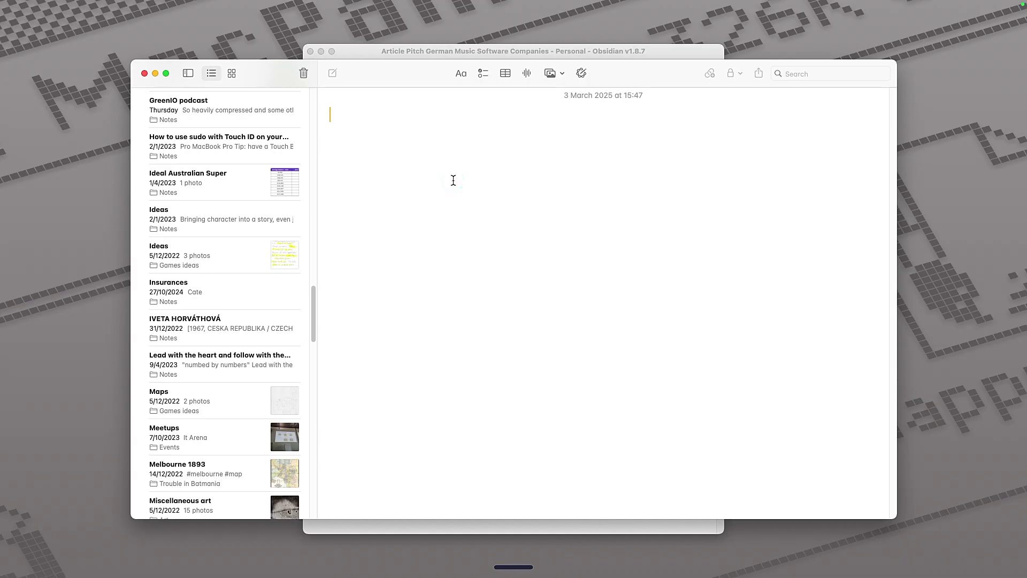
{"action": "key", "text": "fn"}
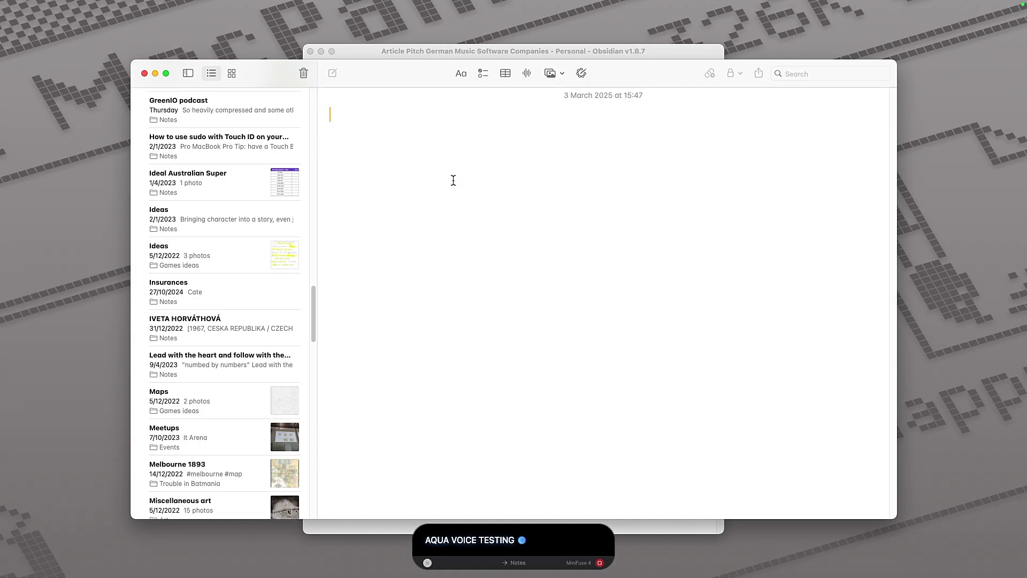
Insert the dictation and delete the 'Cool voice testing.' line under AQUA VOICE TESTING.
{"action": "key", "text": "fn"}
{"action": "triple_click", "coordinate": [356, 132]}
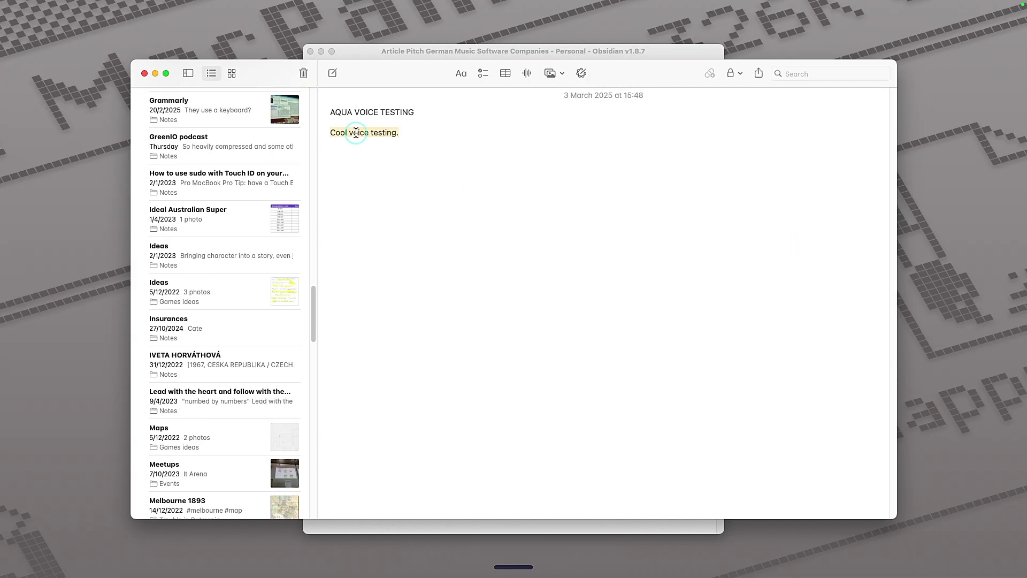
{"action": "key", "text": "BackSpace"}
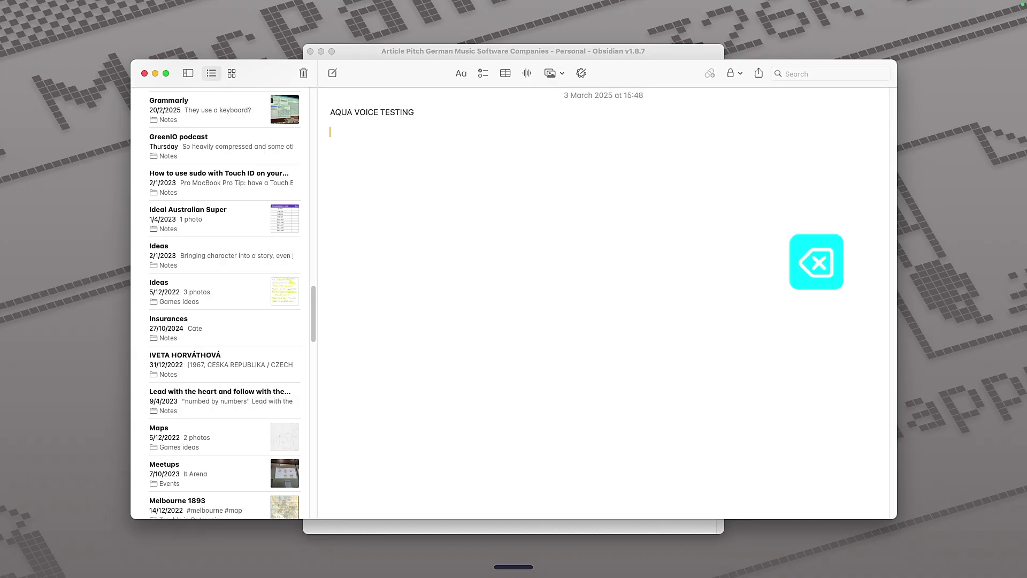
{"action": "key", "text": "Return"}
Dictate an uppercase test sentence into the note, then delete it.
{"action": "key", "text": "fn"}
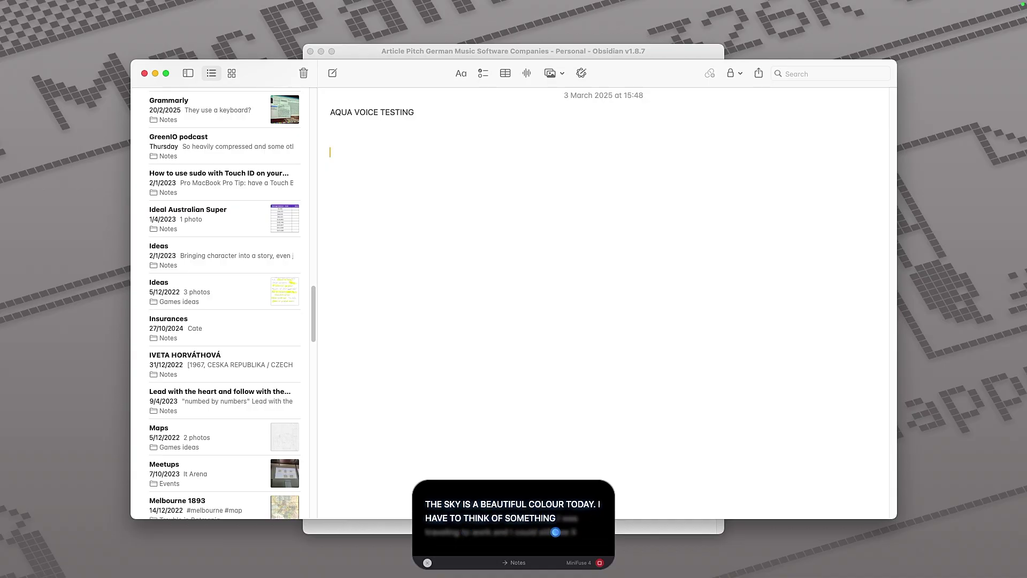
{"action": "type", "text": "THE SKY IS A BEAUTIFUL COLOUR TODAY. I WAS TRAVELLING TO WORK AND I CAN STILL SEE IT'S UPPERCASE."}
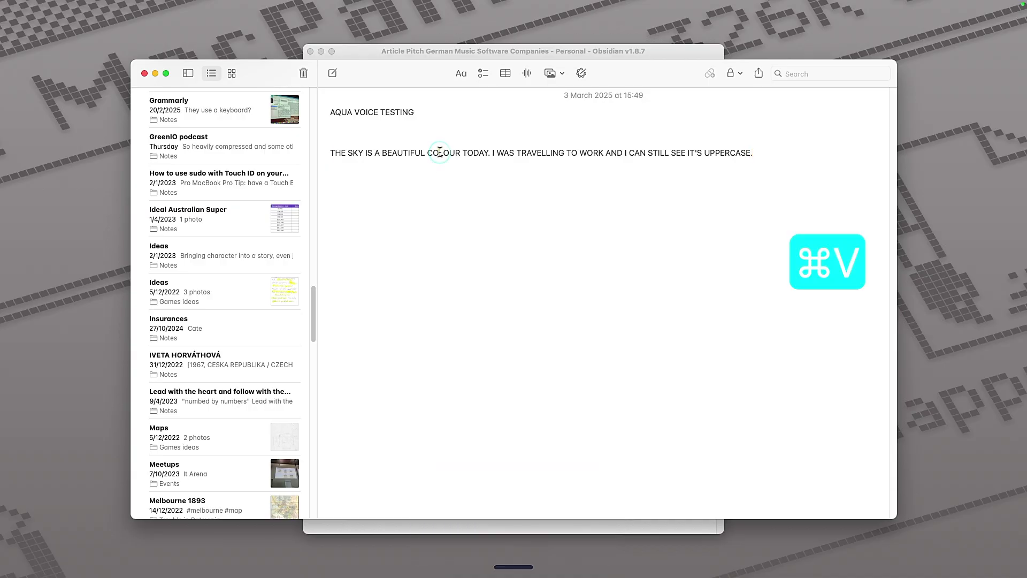
{"action": "triple_click", "coordinate": [440, 152]}
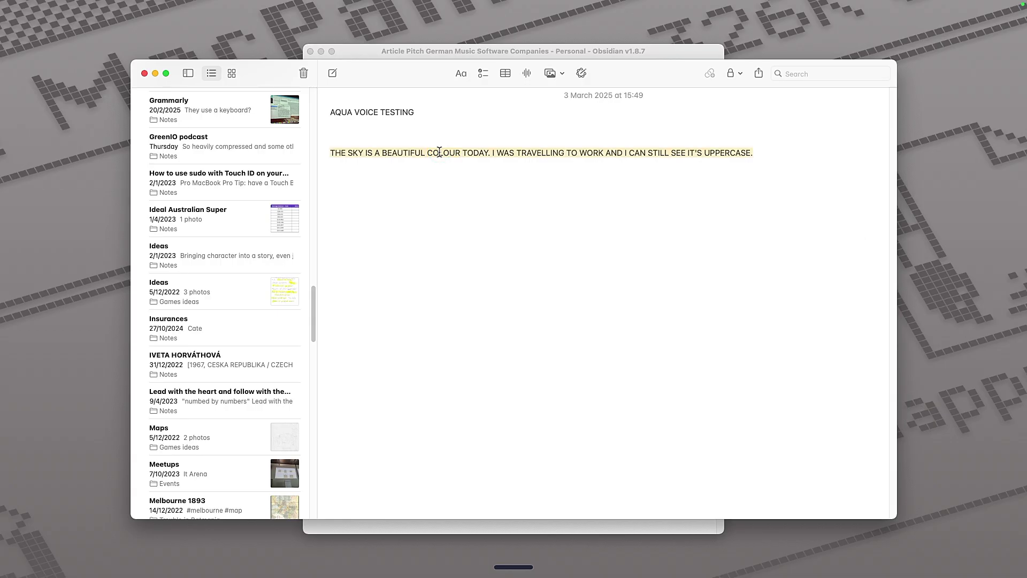
{"action": "key", "text": "BackSpace"}
{"action": "key", "text": "super+Tab"}
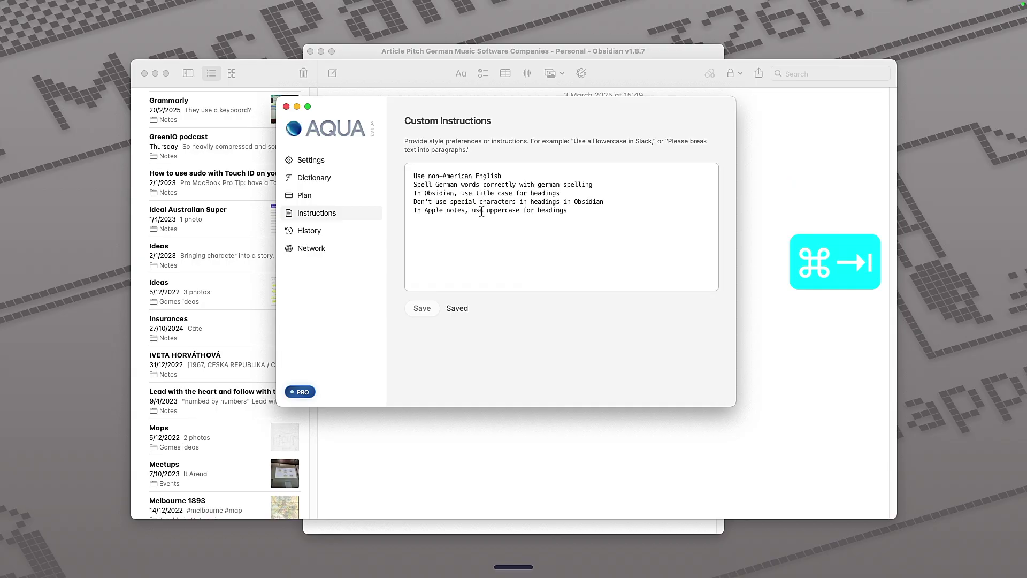
Delete the Apple Notes uppercase-headings rule from Aqua's custom instructions and save.
{"action": "triple_click", "coordinate": [481, 210]}
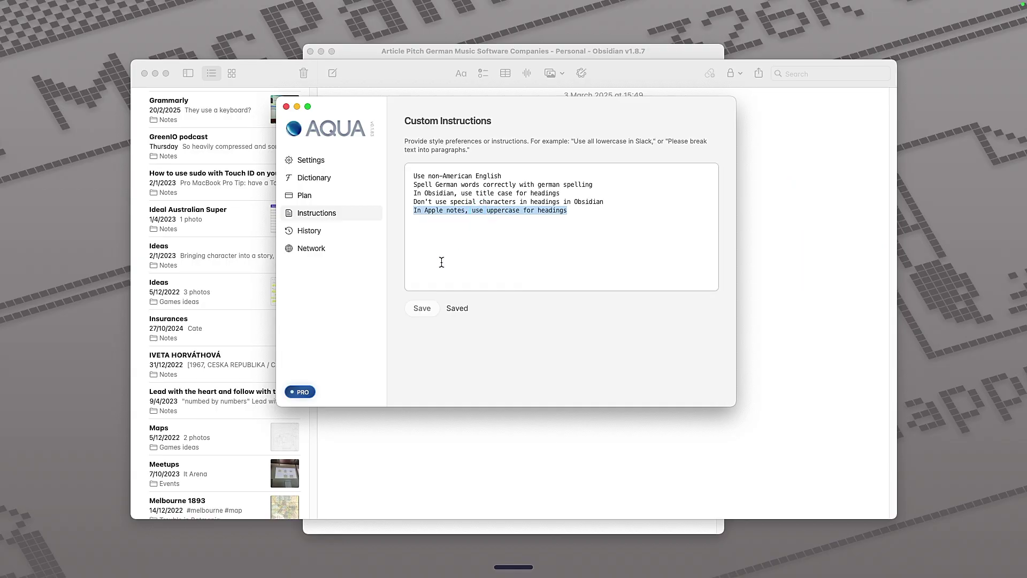
{"action": "key", "text": "BackSpace"}
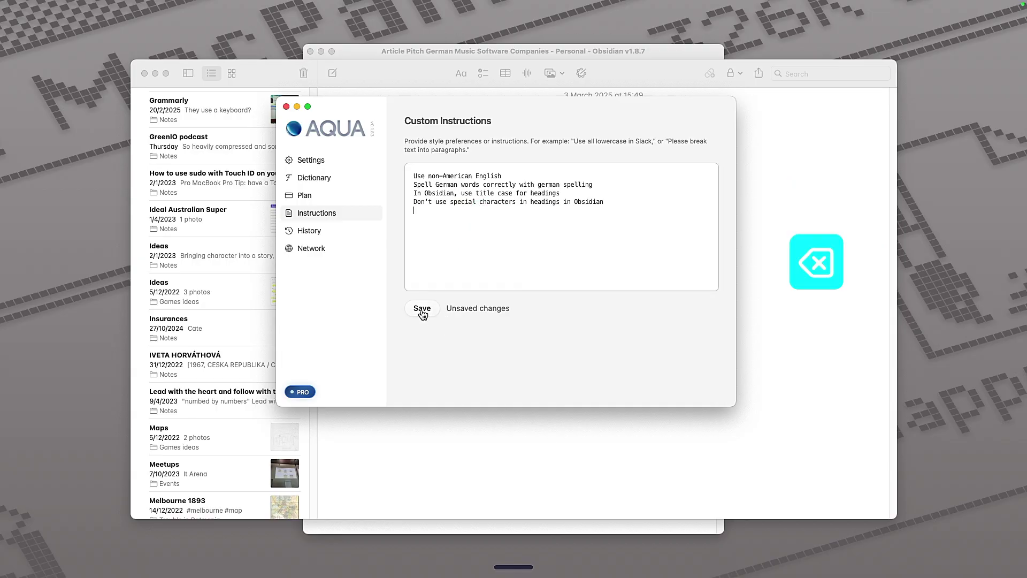
{"action": "left_click", "coordinate": [422, 309]}
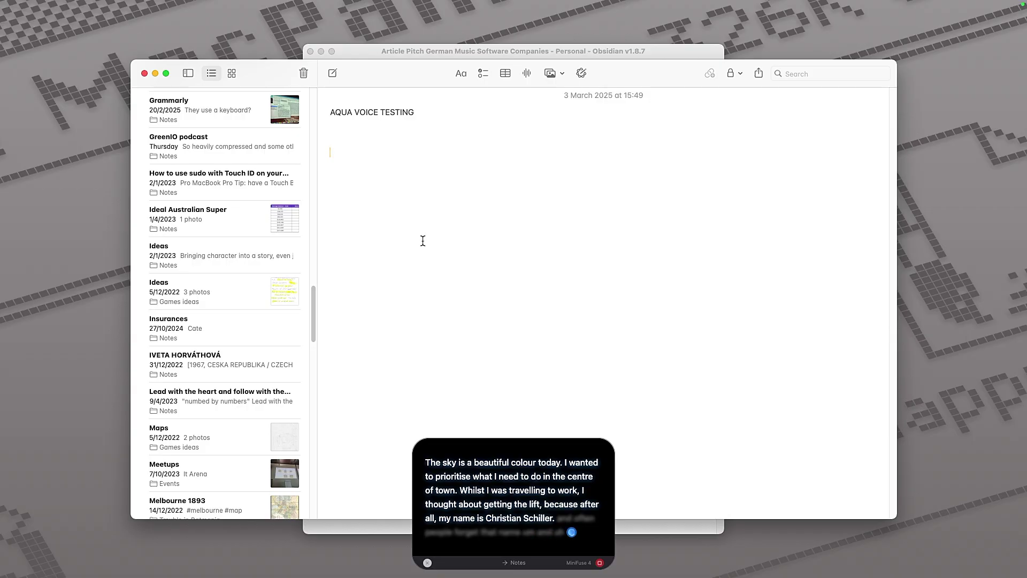
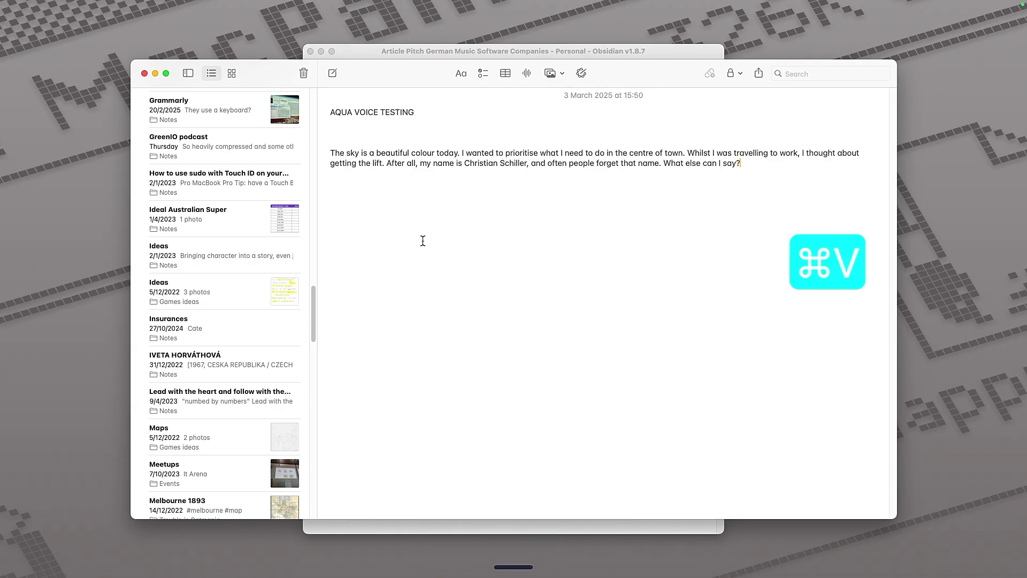
Insert a dictated paragraph and check British spellings like colour, travelling and lift.
{"action": "left_click", "coordinate": [645, 155]}
{"action": "double_click", "coordinate": [752, 153]}
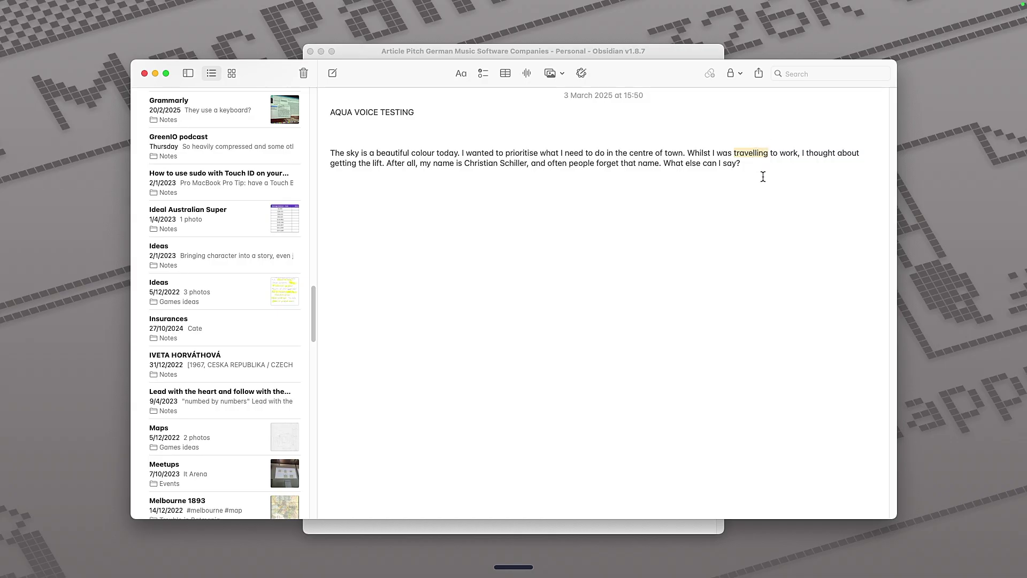
{"action": "left_click", "coordinate": [417, 189]}
{"action": "double_click", "coordinate": [377, 162]}
{"action": "left_click", "coordinate": [480, 162]}
{"action": "key", "text": "super+Tab"}
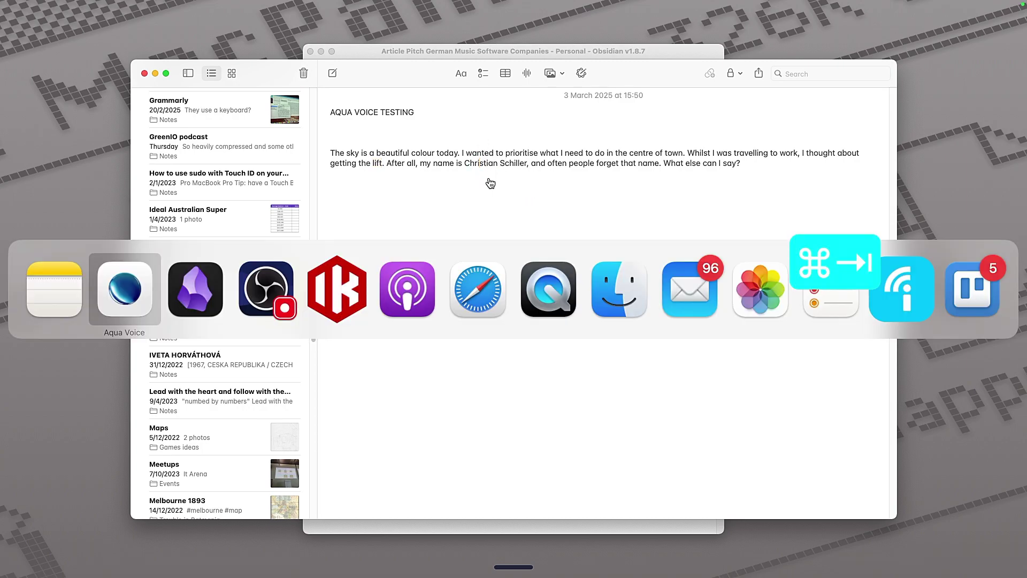
Dictate a paragraph about walking down Warschauer Straße into the note, then start a second dictation.
{"action": "left_click", "coordinate": [144, 302]}
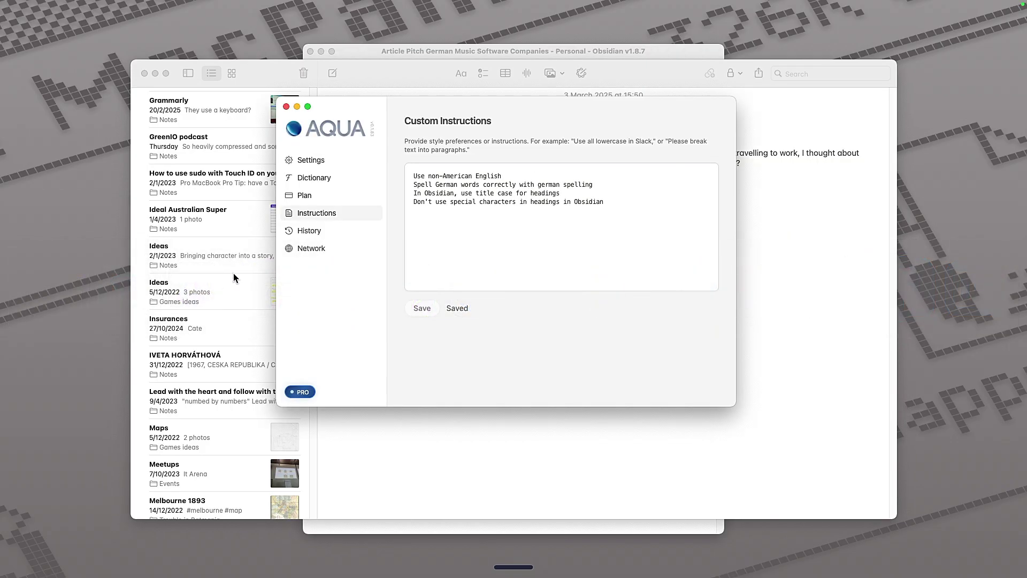
{"action": "left_click", "coordinate": [319, 182]}
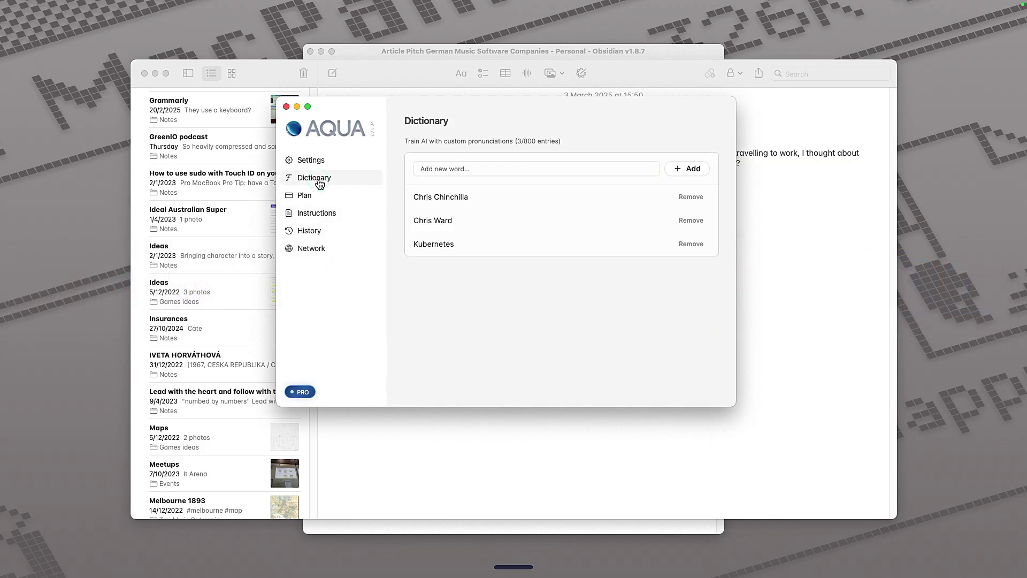
{"action": "key", "text": "Return"}
{"action": "key", "text": "Return"}
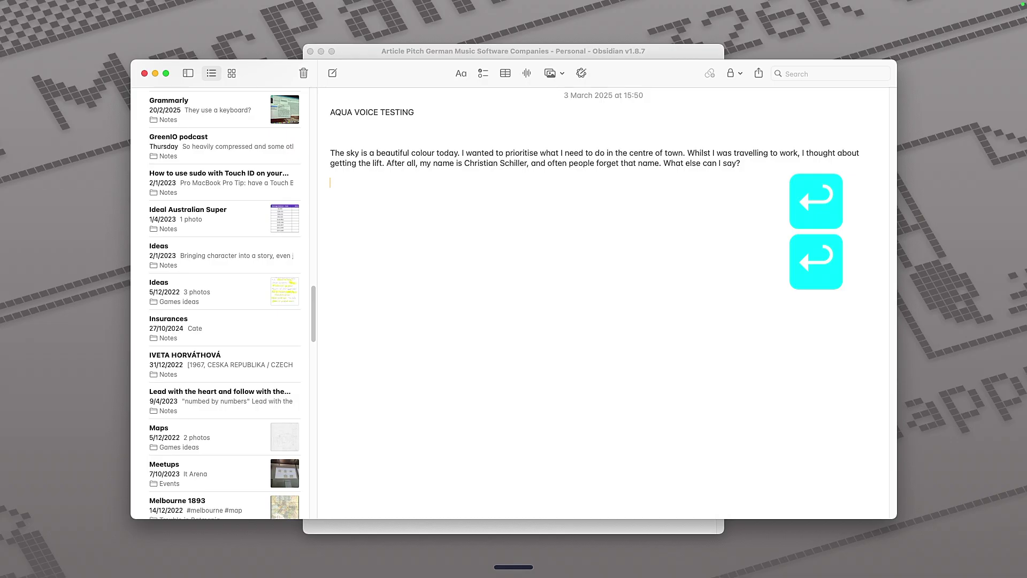
{"action": "key", "text": "fn"}
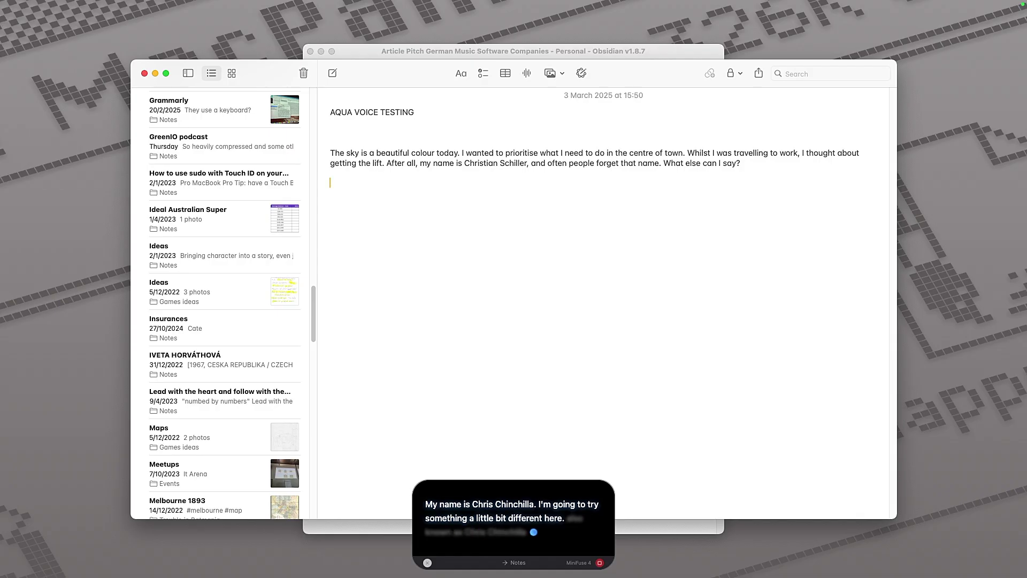
{"action": "type", "text": "My name is Chris Chinchilla. I'm going to try something a little bit different here. Also known as Chris Chinchilla."}
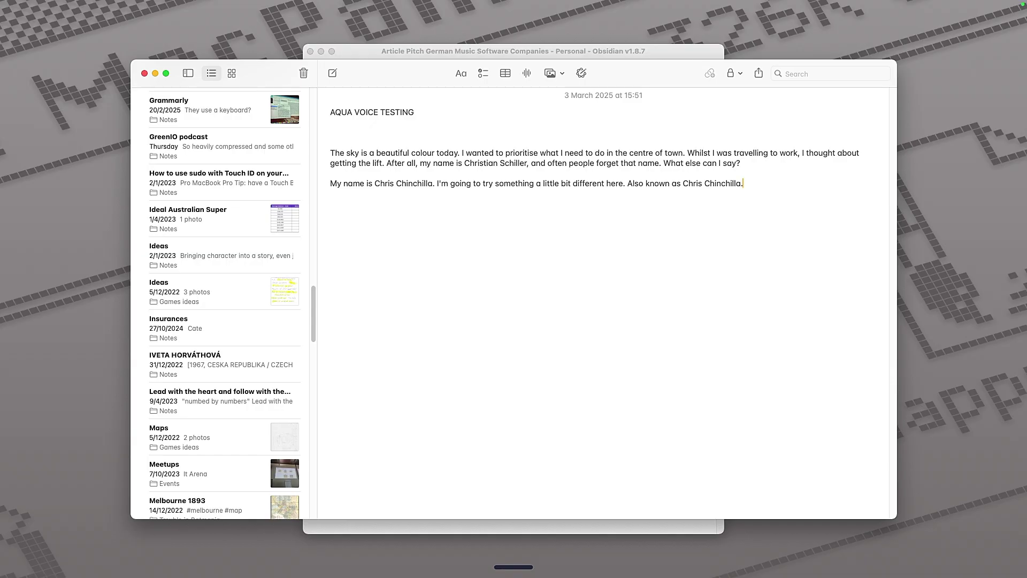
{"action": "key", "text": "fn"}
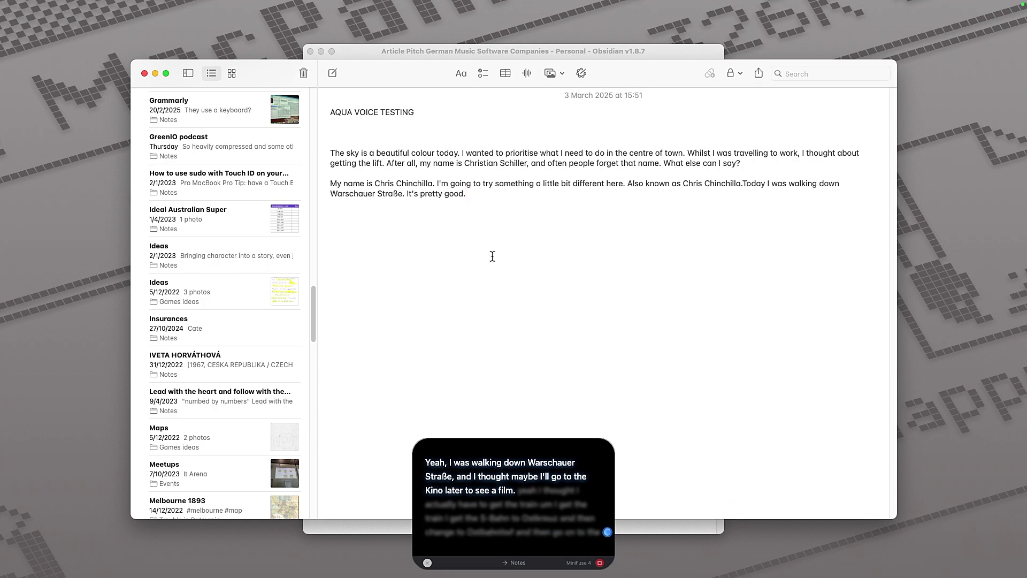
Insert the dictated S-Bahn and U-Bahn trip to the Kino as its own paragraph.
{"action": "type", "text": "Yeah, I was walking down Warschauer Straße, and I thought maybe I'll go to the Kino later to see a film. I thought I actually have to get the train, get the S-Bahn to Ostkreuz, and then change to Ostbahnhof and then go on to the U-Bahn so I can be at the Kino."}
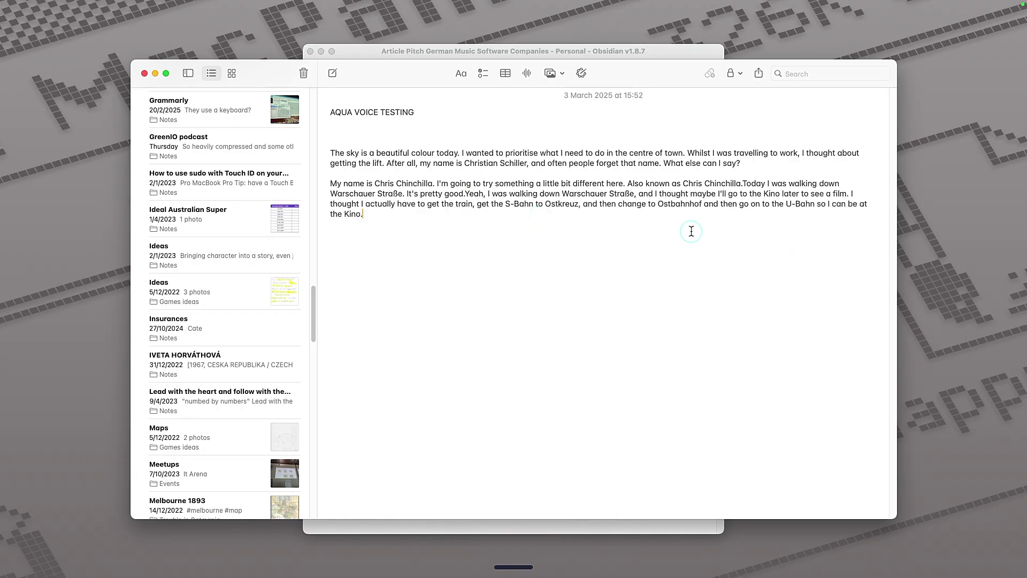
{"action": "left_click", "coordinate": [463, 194]}
{"action": "key", "text": "Return"}
{"action": "key", "text": "Return"}
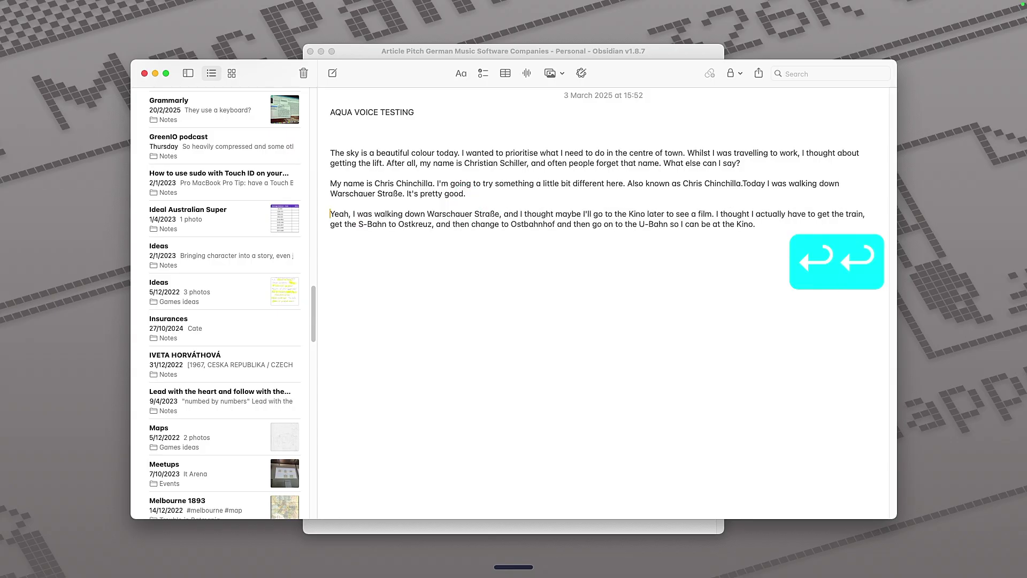
Check the words Straße, Kino, S-Bahn and U-Bahn, and select the full name in the first paragraph.
{"action": "double_click", "coordinate": [489, 213]}
{"action": "left_click", "coordinate": [495, 214]}
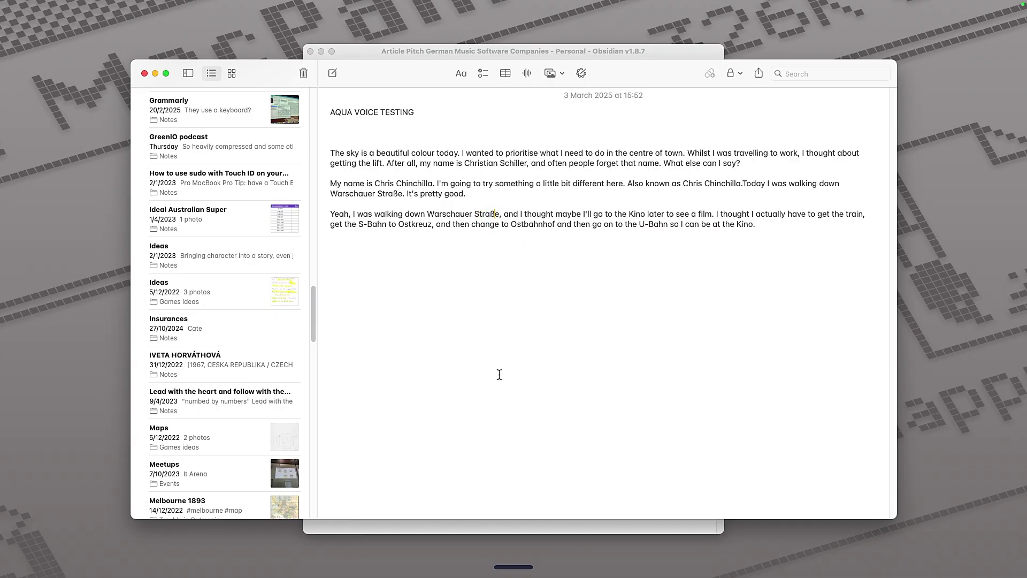
{"action": "double_click", "coordinate": [640, 214]}
{"action": "left_click", "coordinate": [368, 224]}
{"action": "left_click", "coordinate": [657, 224]}
{"action": "left_click", "coordinate": [759, 225]}
{"action": "key", "text": "Up"}
{"action": "key", "text": "Up"}
{"action": "key", "text": "Up"}
{"action": "key", "text": "Up"}
{"action": "key", "text": "Up"}
{"action": "left_click_drag", "start_coordinate": [527, 163], "coordinate": [464, 163]}
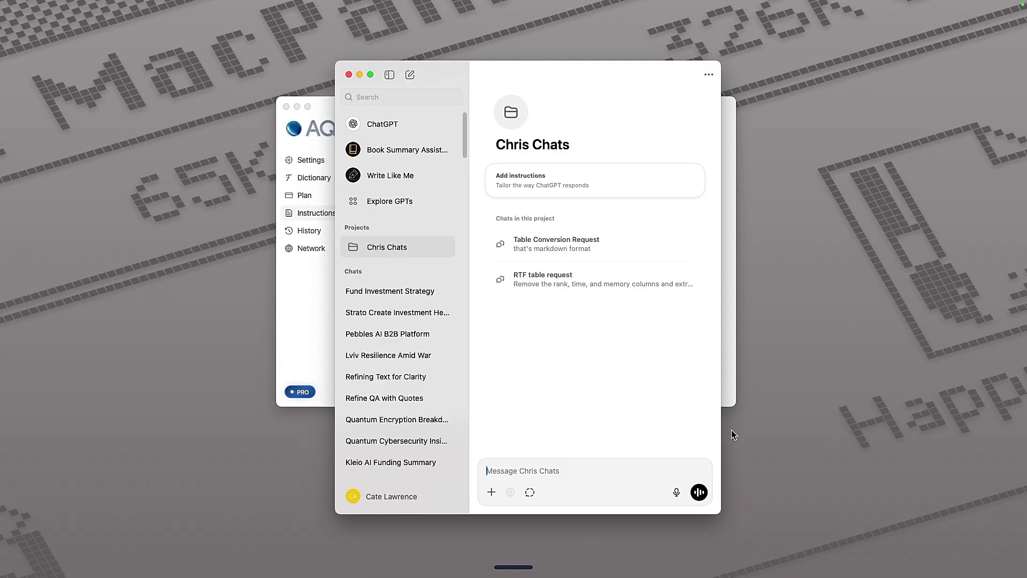
Dictate and send a ChatGPT request for a London itinerary covering the best cafe, restaurant and park.
{"action": "key", "text": "fn"}
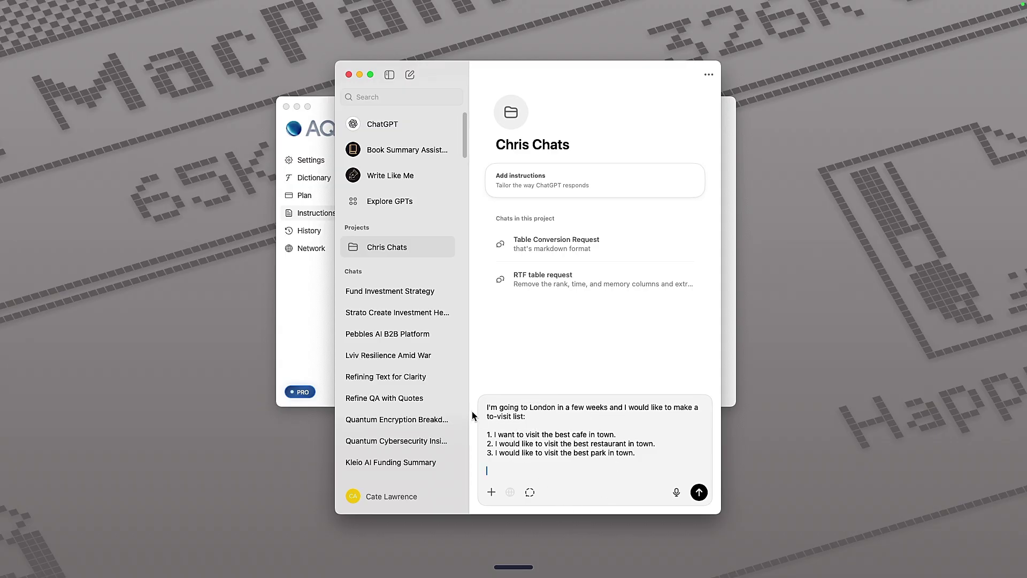
{"action": "key", "text": "fn"}
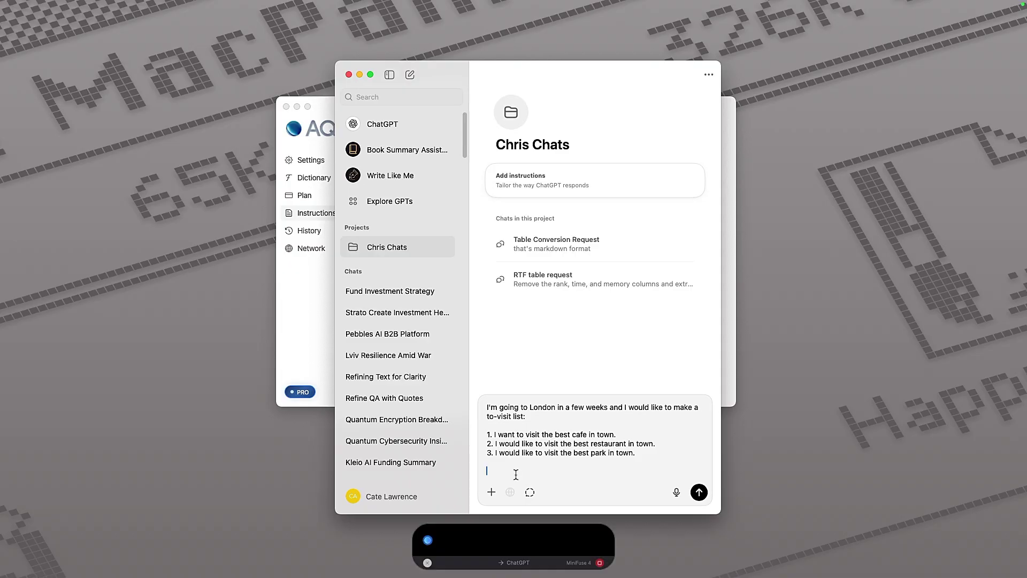
{"action": "key", "text": "Return"}
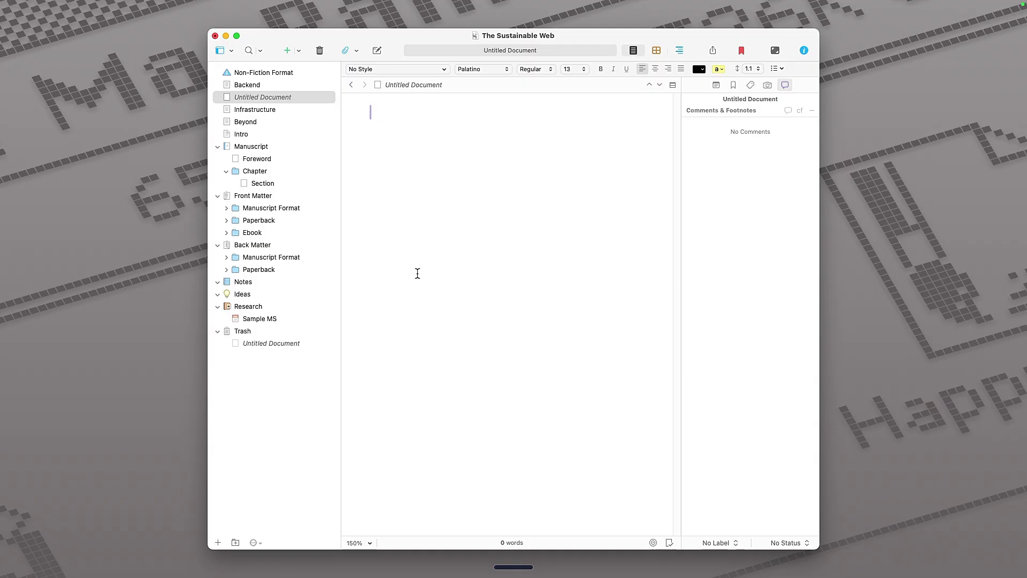
Start Aqua Voice dictation about the Software Carbon Intensity specification reaching version 1.0.
{"action": "key", "text": "alt+space"}
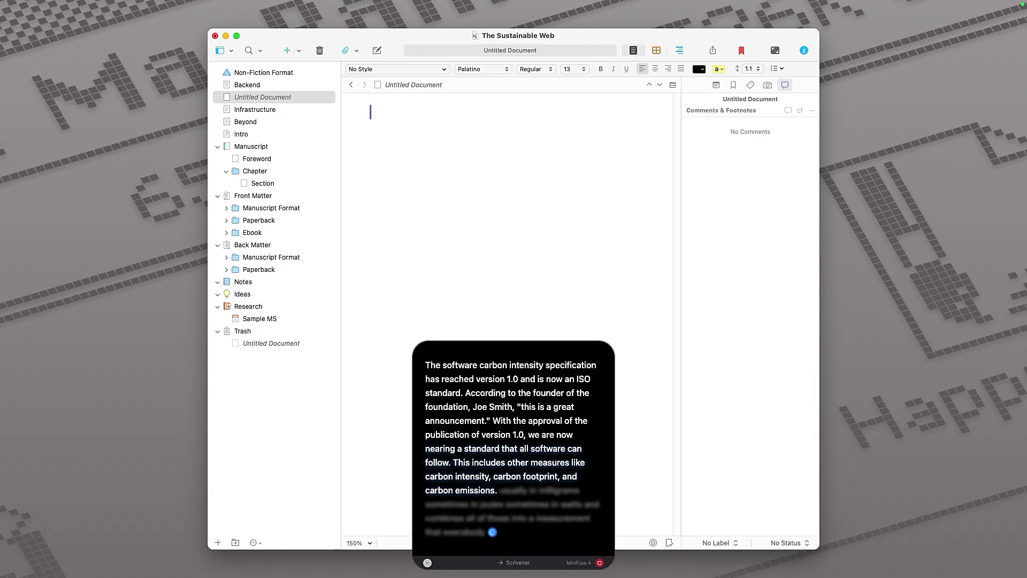
Insert the dictated carbon intensity paragraph and add a comma after the founder's name.
{"action": "type", "text": "The software carbon intensity specification has reached version 1.0 and is now an ISO standard. According to the founder of the foundation, Joe Smith, \"this is a great announcement.\" With the approval of the publication of version 1.0, we are now nearing a standard that all software can follow. This includes other measures like carbon intensity, carbon footprint, and carbon emissions, usually in milligrams, sometimes in joules, sometimes in watts, and combines all of those into a measurement that everybody can understand and appreciate."}
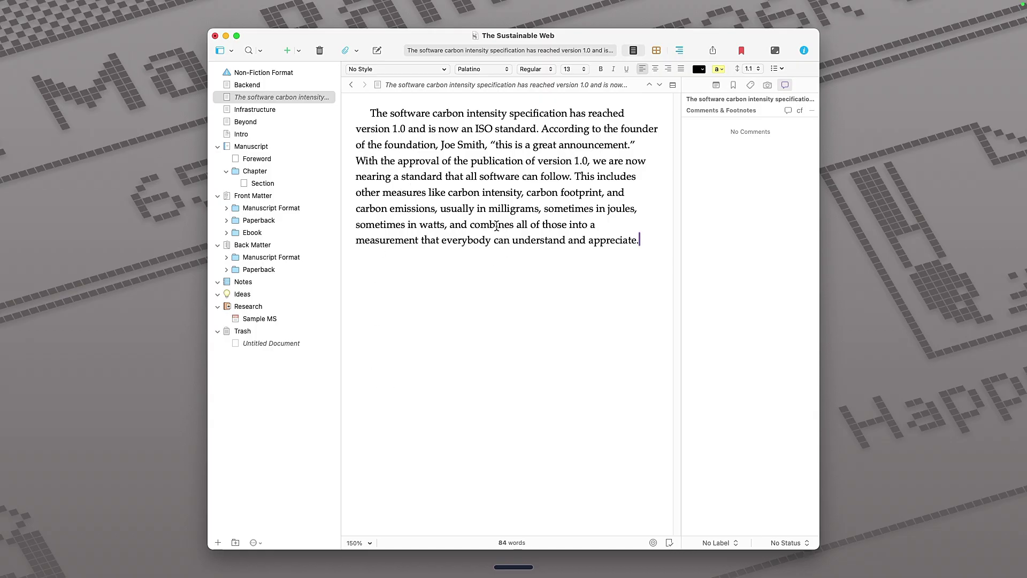
{"action": "left_click", "coordinate": [484, 145]}
{"action": "type", "text": ","}
{"action": "left_click", "coordinate": [506, 114]}
{"action": "left_click", "coordinate": [662, 242]}
Dictate two SCI paragraphs below the first one, then clear the new message field.
{"action": "key", "text": "Return"}
{"action": "key", "text": "alt+space"}
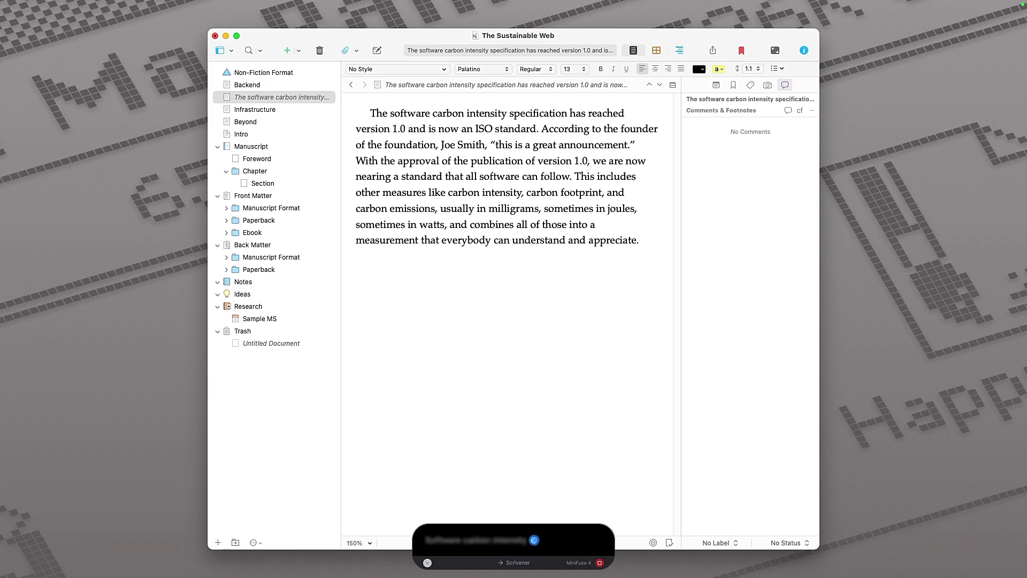
{"action": "type", "text": "Software Carbon Intensity (SCI)"}
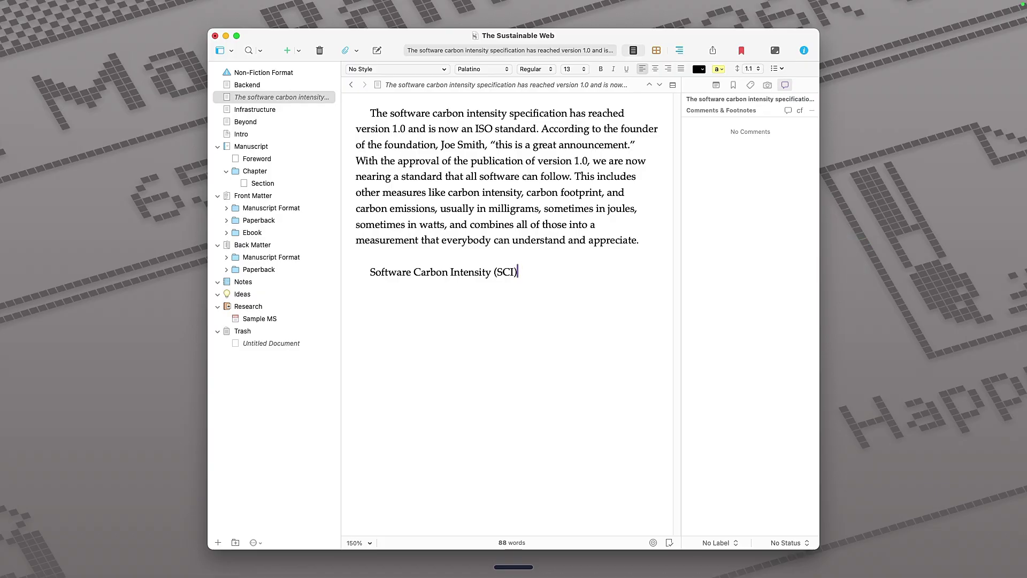
{"action": "key", "text": "alt+space"}
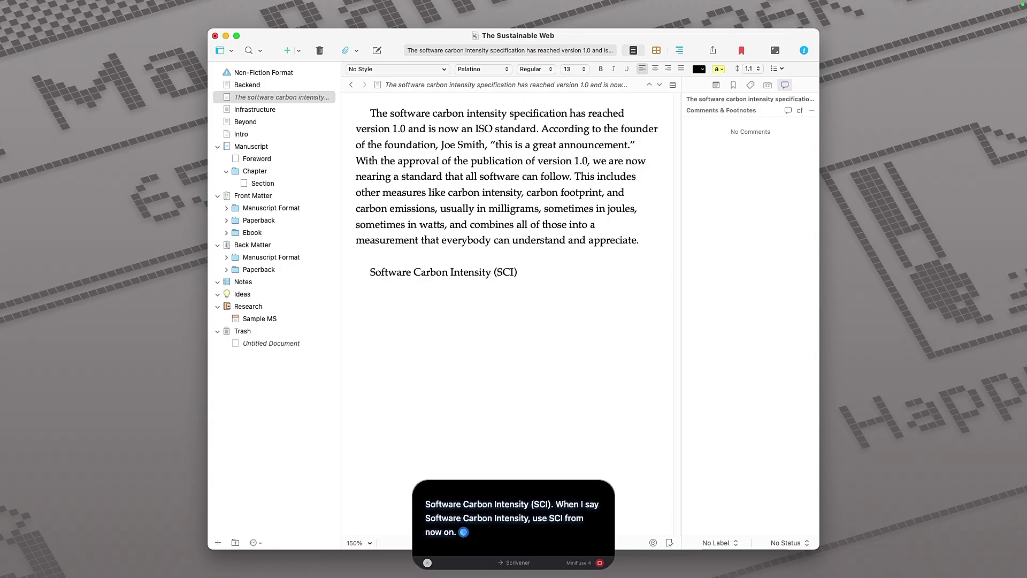
{"action": "type", "text": "Software Carbon Intensity (SCI). When I say Software Carbon Intensity, use SCI from now on. SCI is a new standard."}
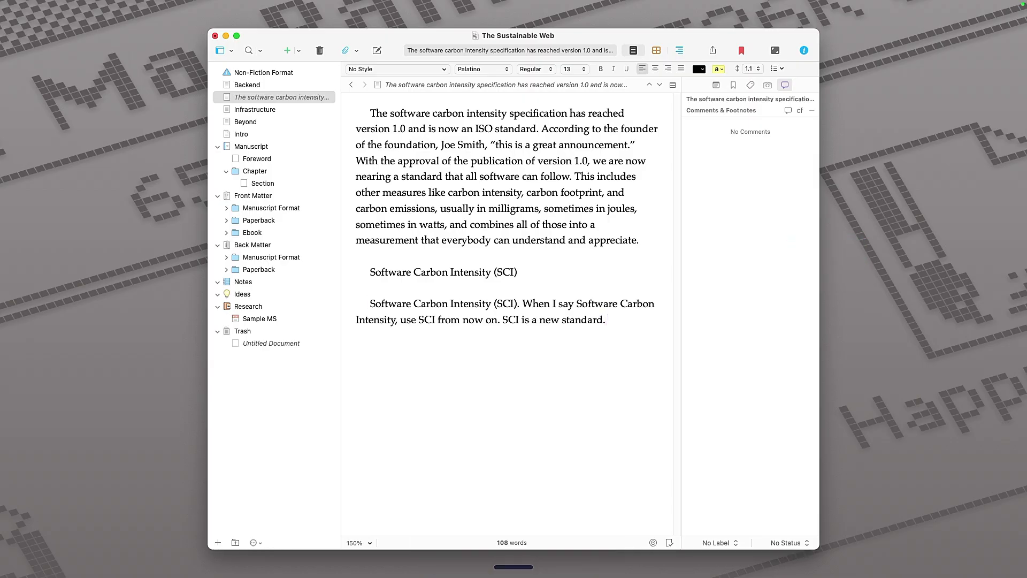
{"action": "key", "text": "super+a"}
{"action": "key", "text": "BackSpace"}
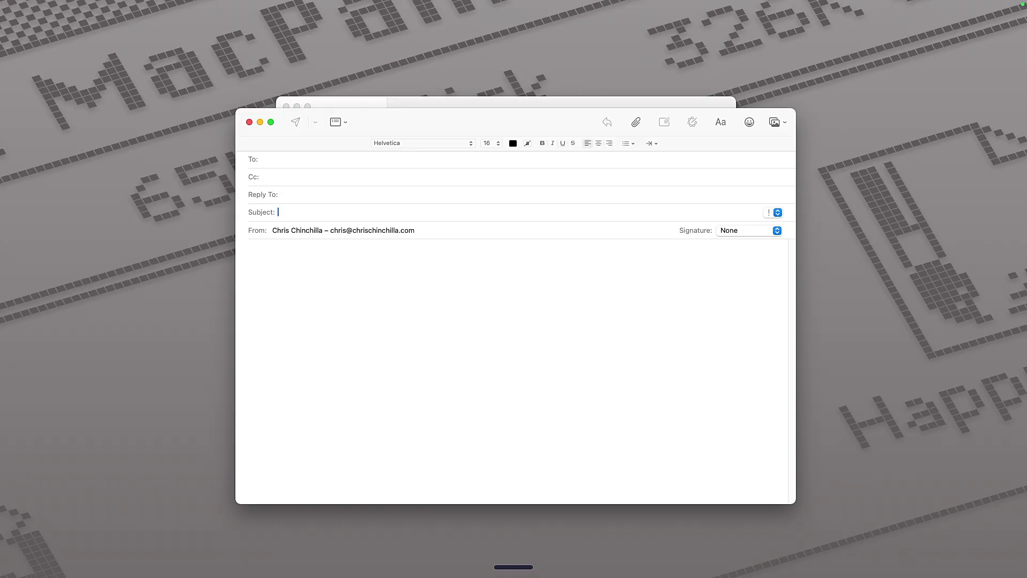
Dictate the Event Planning email and add a blank line before each to-do list.
{"action": "key", "text": "alt+space"}
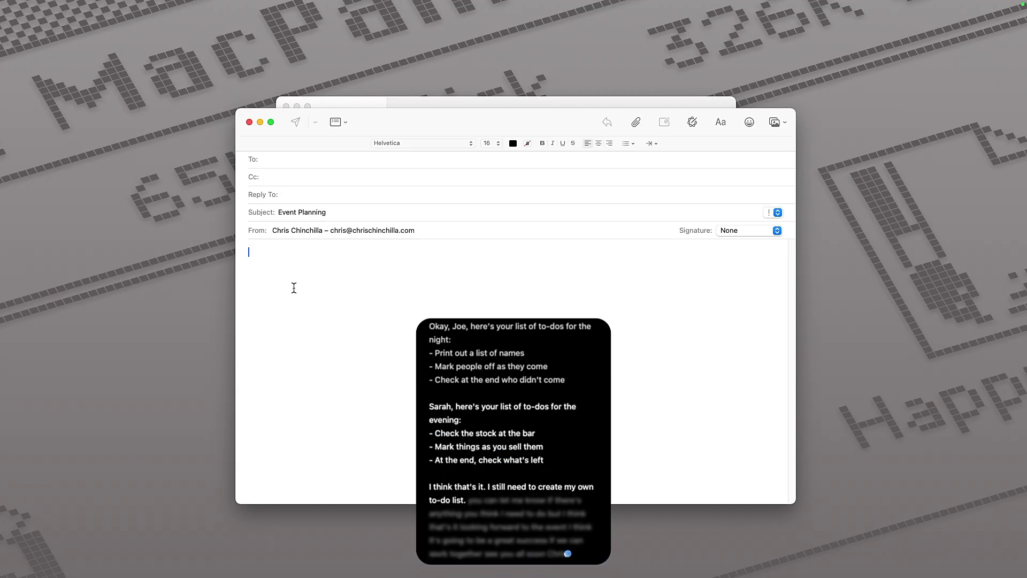
{"action": "type", "text": "Hey Joe, hey Sarah,  Here's the list of tasks you will need to do on the event on the 29th of this month.  Okay, Joe, here's your list of to-dos for the night: - Print out a list of names - Mark people off as they come - Check at the end who didn't come  Sarah, here's your list of to-dos for the evening: - Check the stock at the bar - Mark things as you sell them - At the end, check what's left  I think that's it. I still need to create my own to-do list. you can let me know if there's anything you think I need to do but I think that's it looking forward to the event I think it's going to be a great success if we can work together see you all soon Chris"}
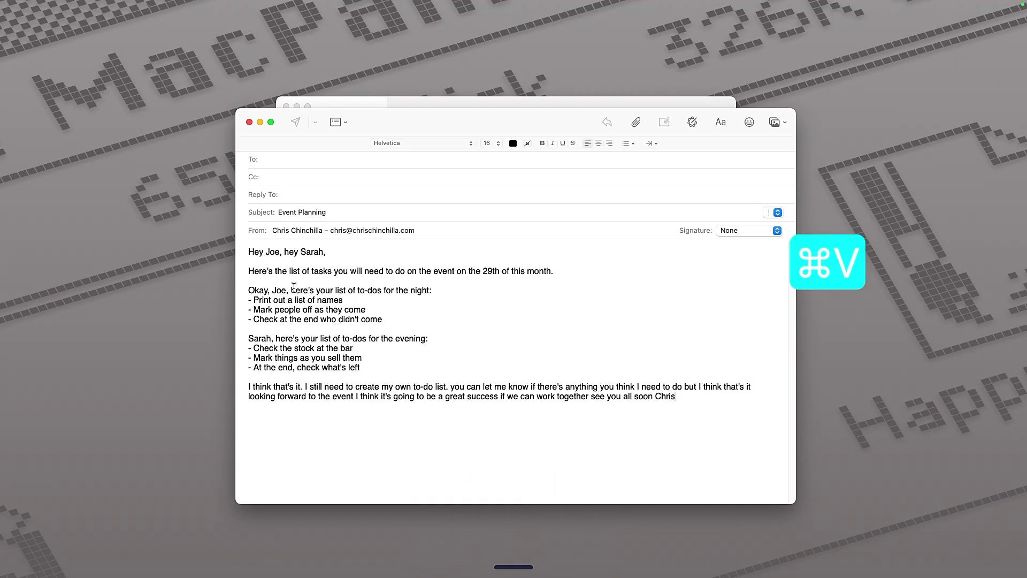
{"action": "left_click", "coordinate": [334, 261]}
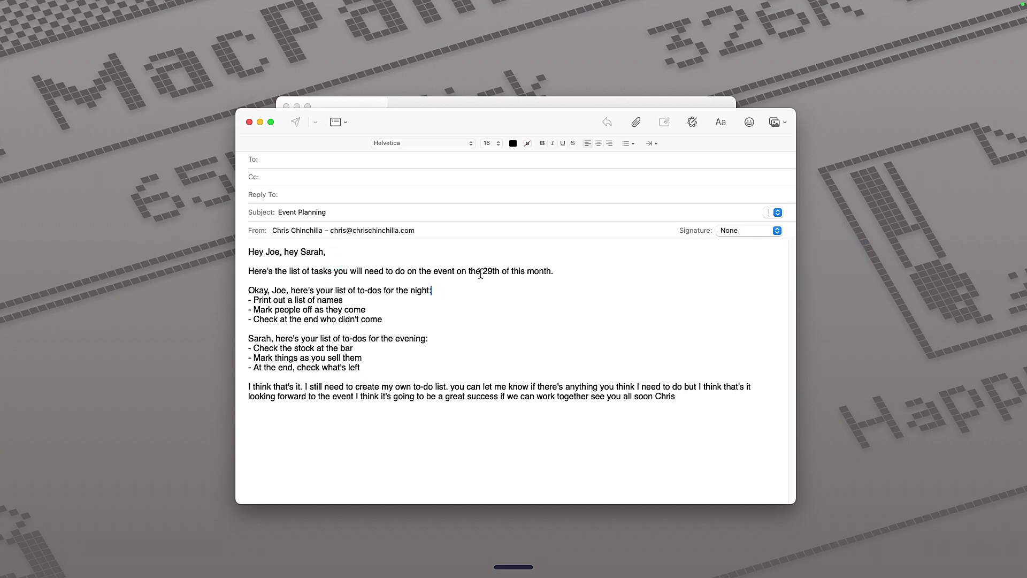
{"action": "key", "text": "Return"}
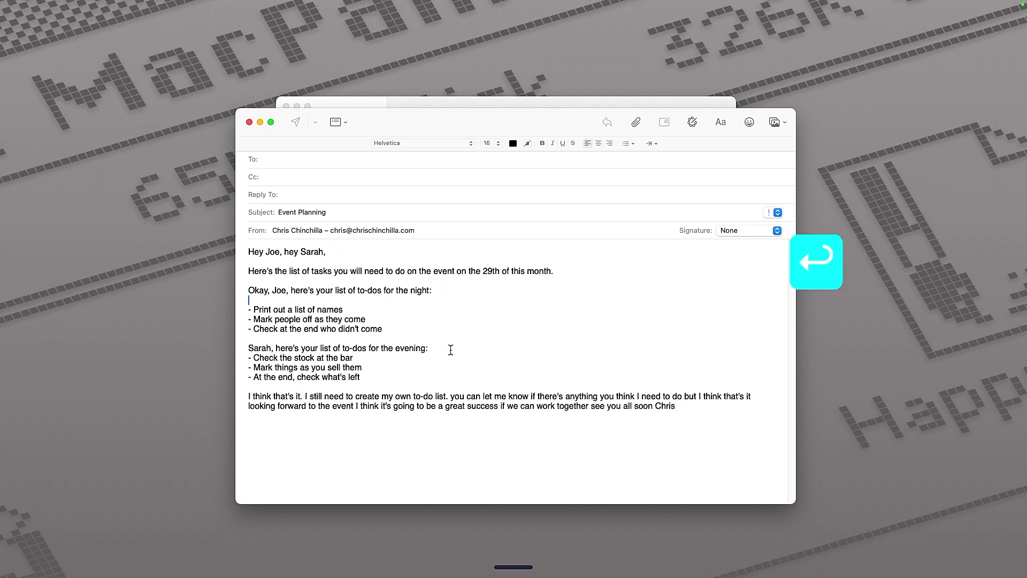
{"action": "left_click", "coordinate": [449, 351]}
{"action": "key", "text": "Return"}
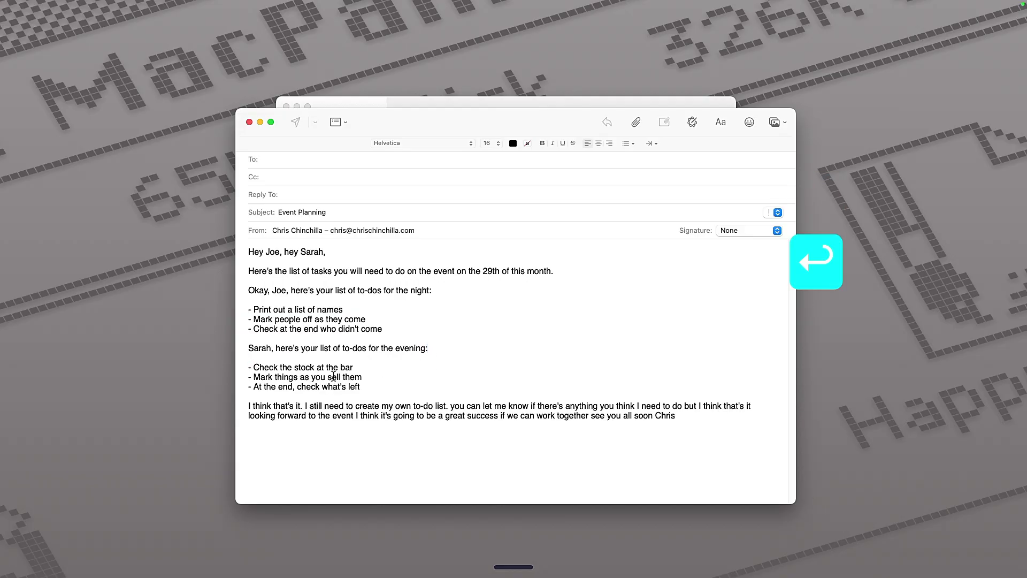
Review the email by selecting the evening task dash, closing paragraph and sign-off.
{"action": "left_click", "coordinate": [254, 368]}
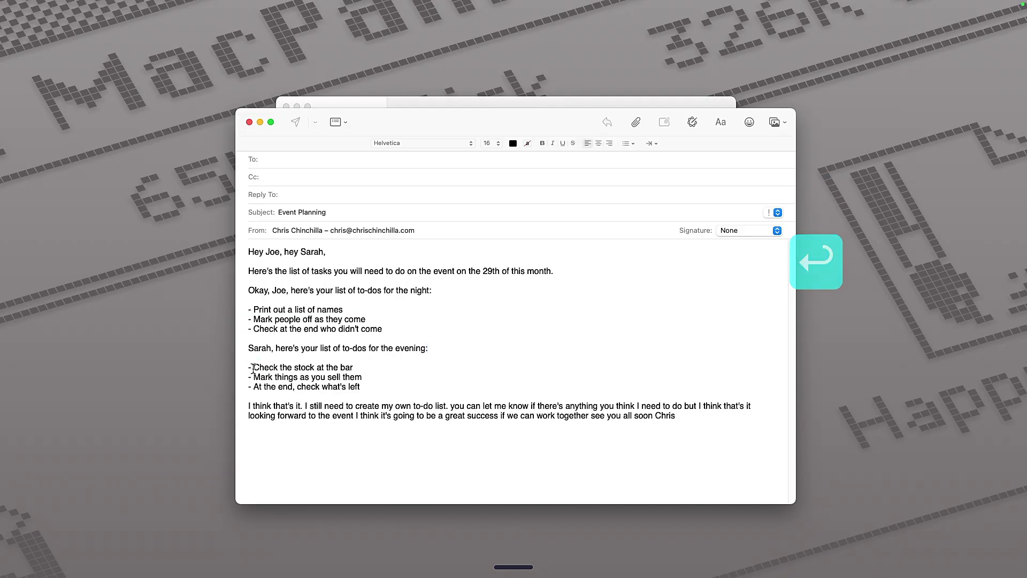
{"action": "left_click_drag", "start_coordinate": [252, 368], "coordinate": [245, 368]}
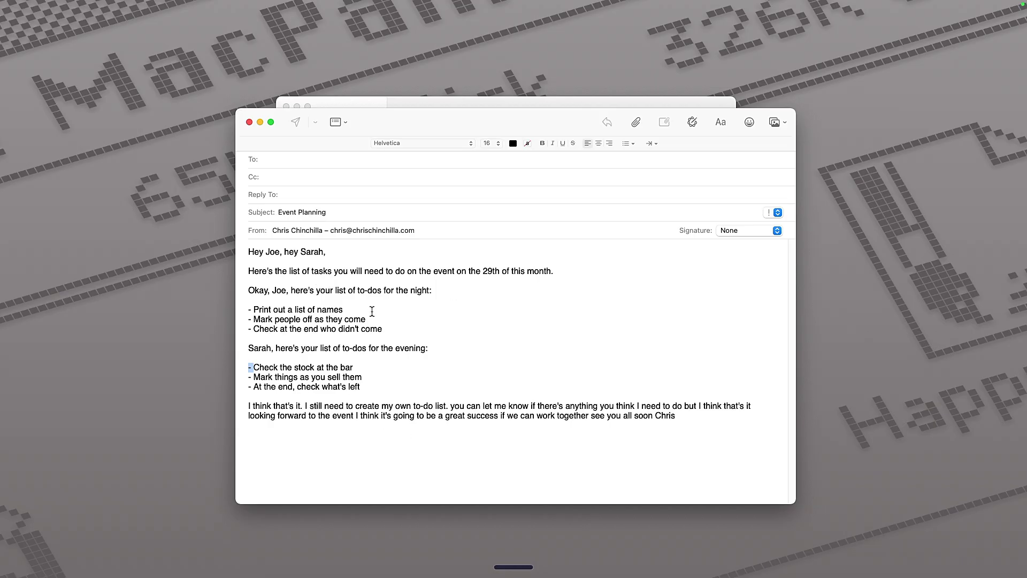
{"action": "left_click", "coordinate": [314, 405]}
{"action": "triple_click", "coordinate": [427, 409]}
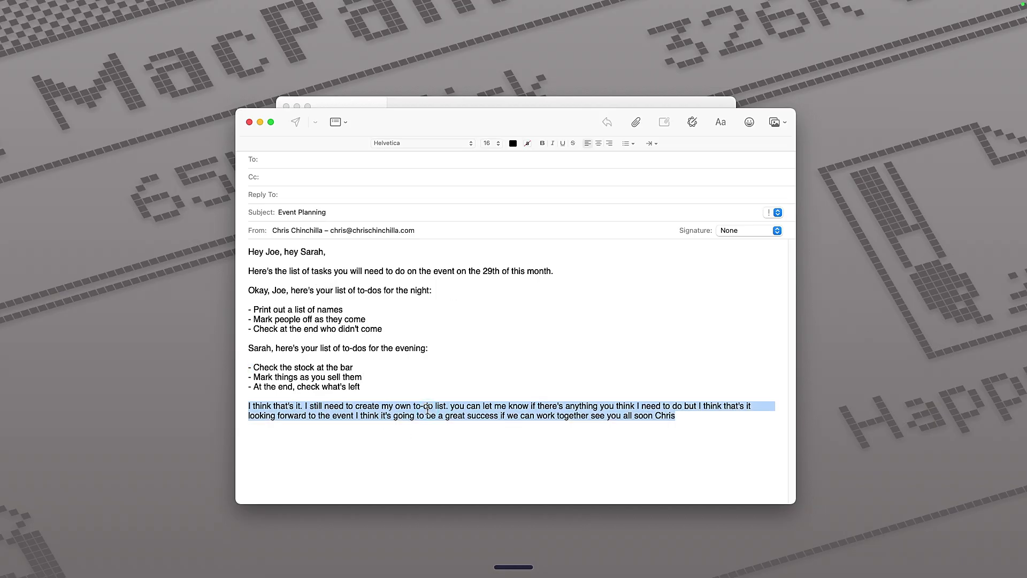
{"action": "left_click", "coordinate": [418, 417]}
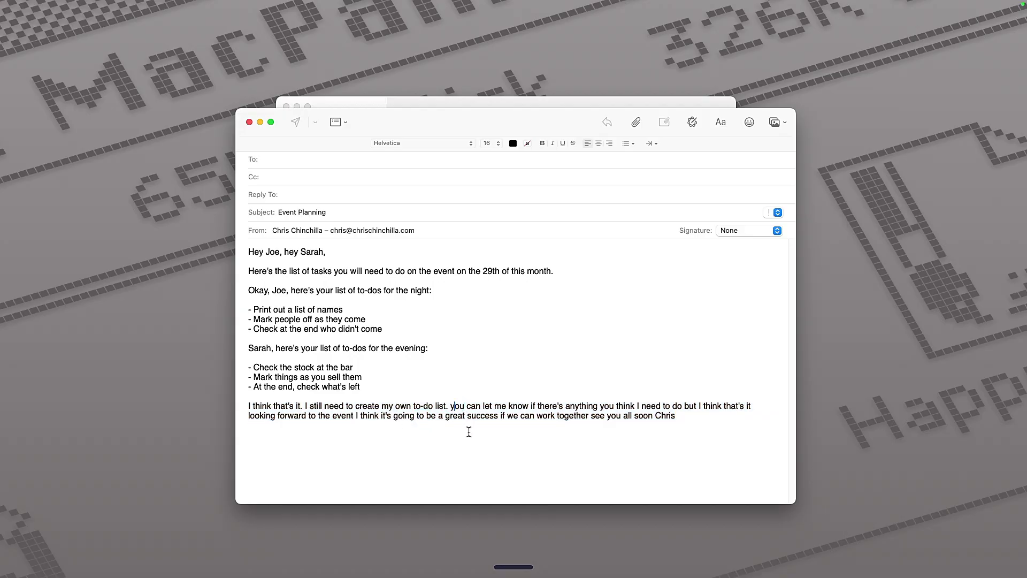
{"action": "left_click_drag", "start_coordinate": [589, 415], "coordinate": [640, 450]}
{"action": "left_click", "coordinate": [442, 360]}
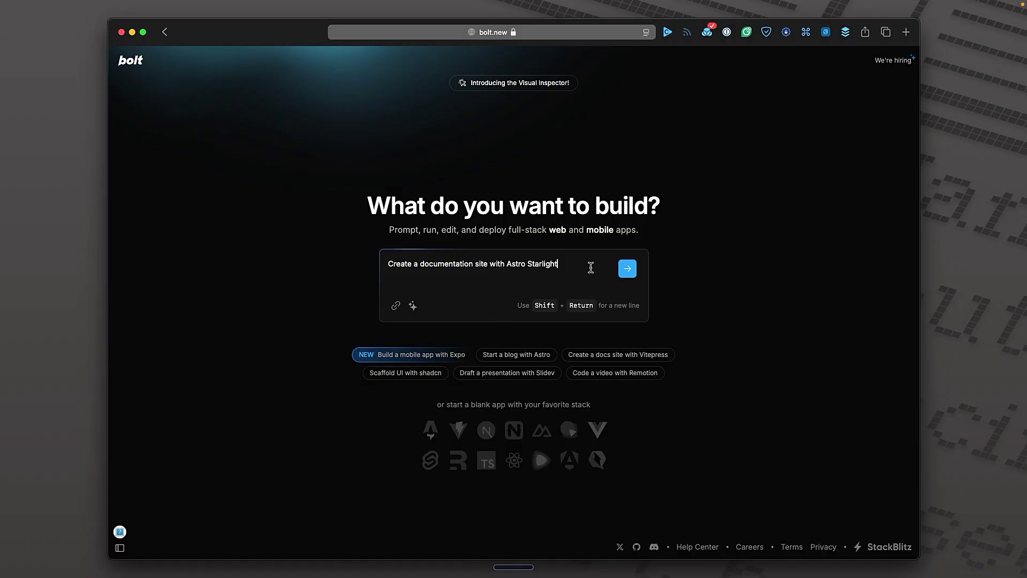
Send the Astro Starlight docs site prompt and focus the chat box for a follow-up.
{"action": "left_click", "coordinate": [627, 268]}
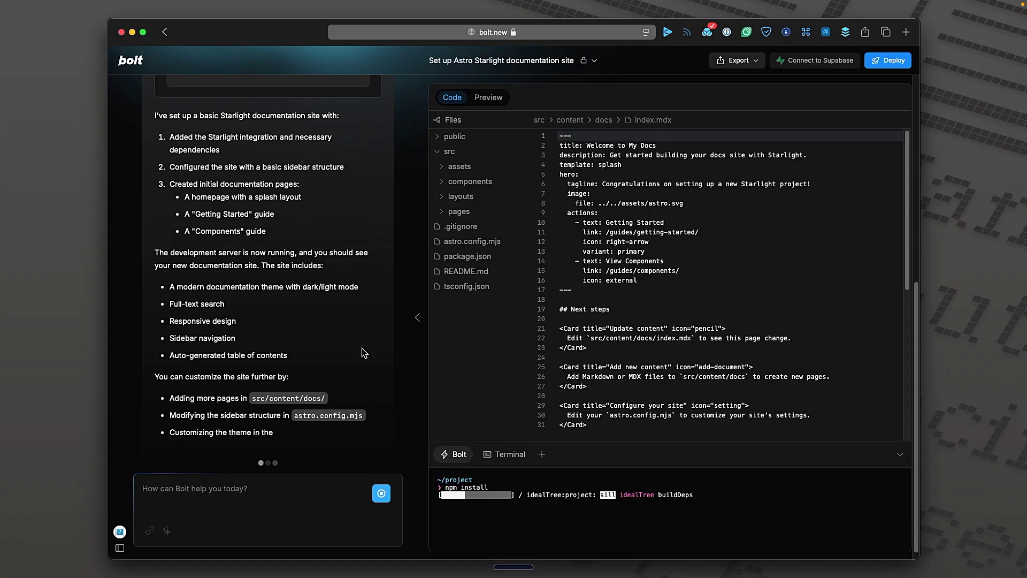
{"action": "left_click", "coordinate": [197, 493]}
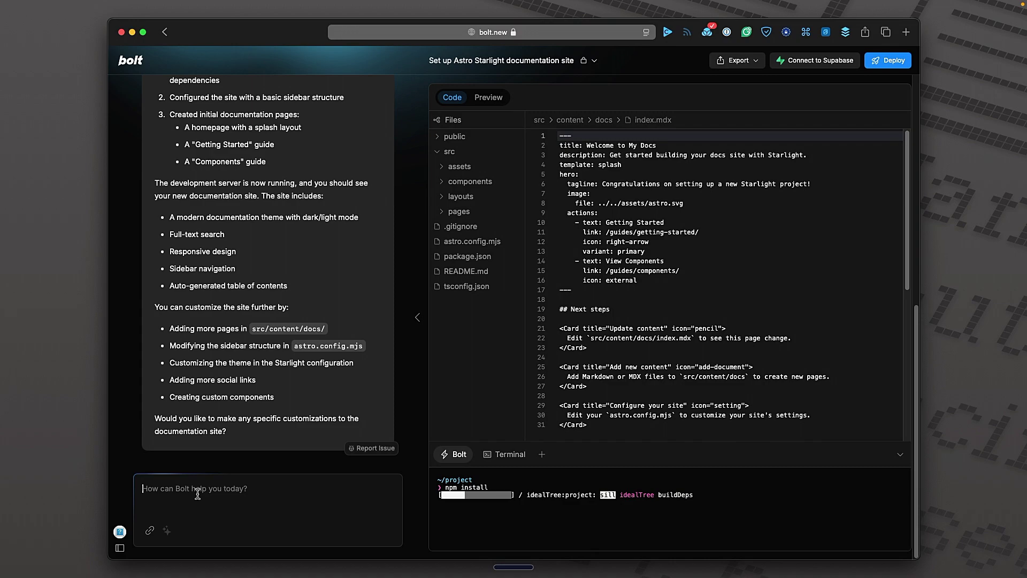
Dictate and send 'Create a Getting Started Guide', then ask Bolt to delete it.
{"action": "key", "text": "alt+space"}
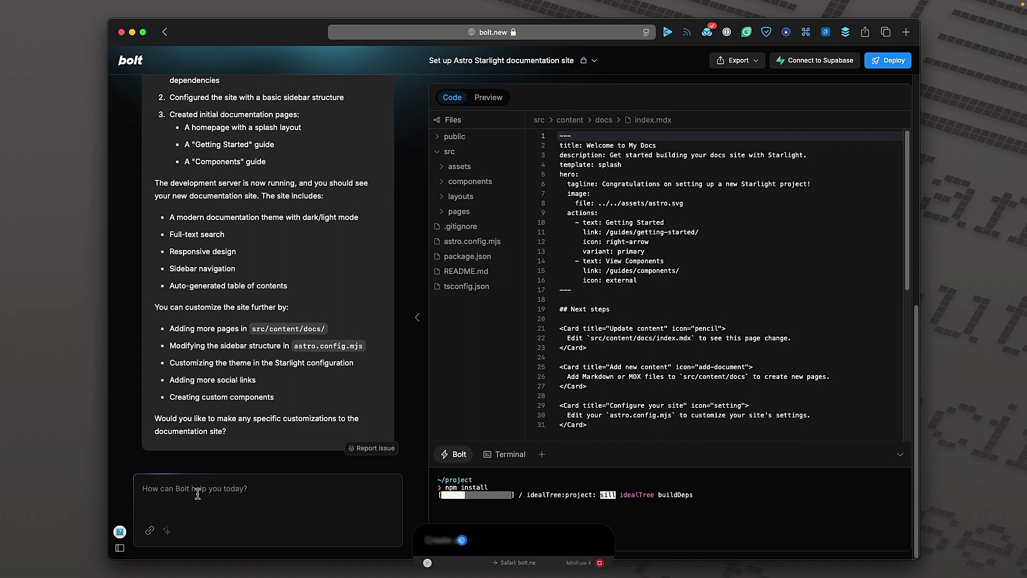
{"action": "key", "text": "alt+space"}
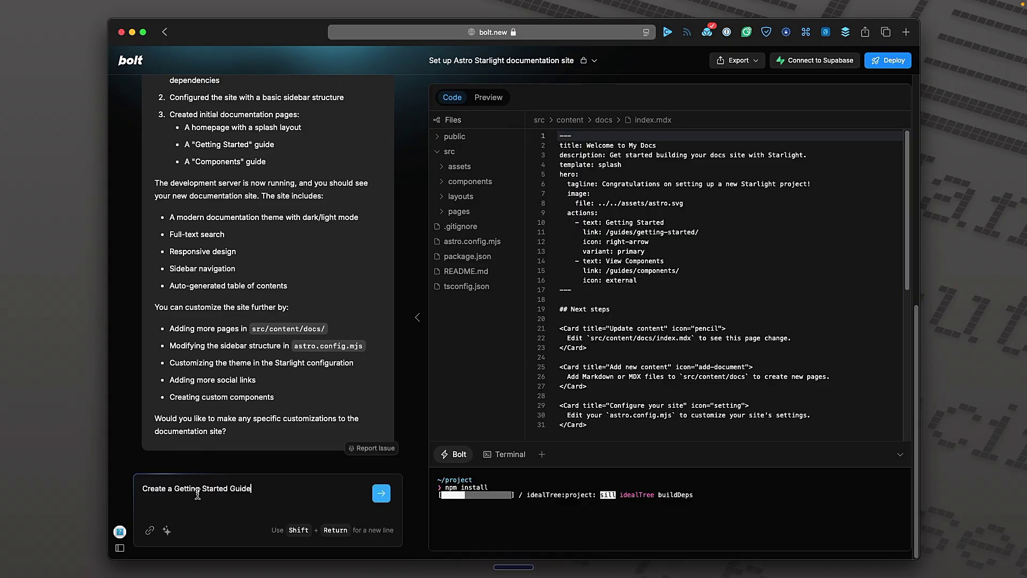
{"action": "left_click", "coordinate": [383, 495]}
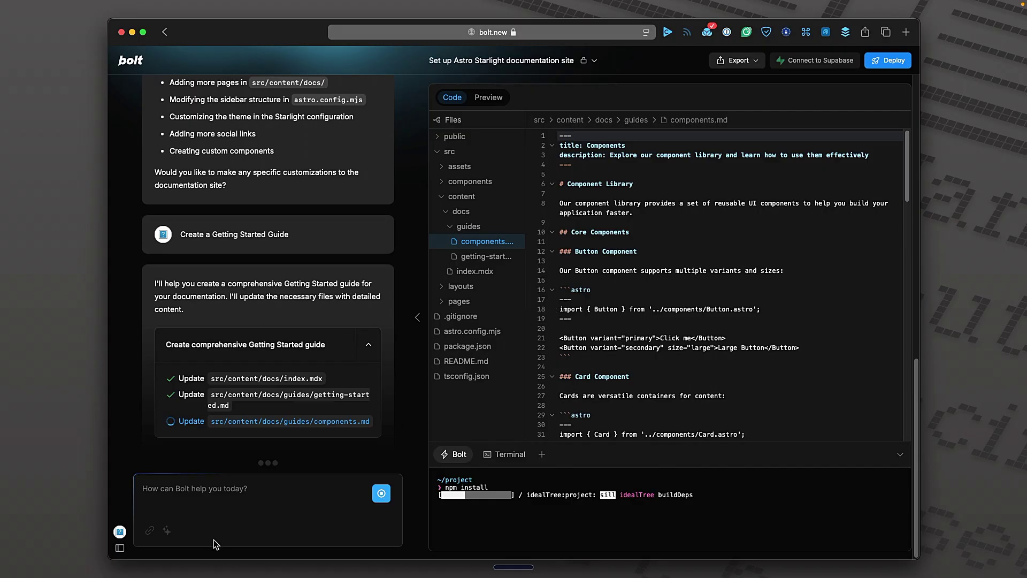
{"action": "left_click", "coordinate": [199, 504]}
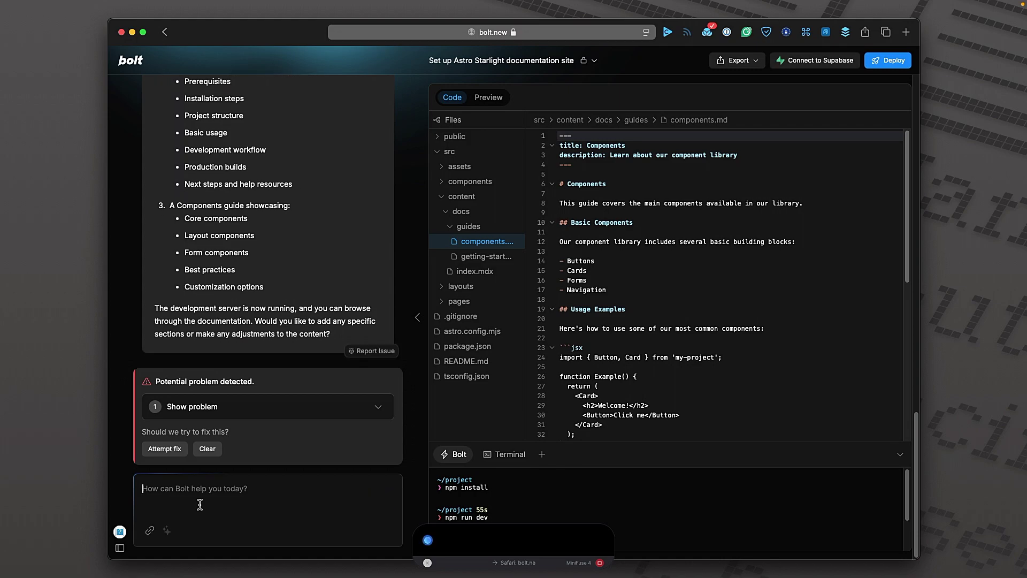
{"action": "left_click", "coordinate": [381, 493]}
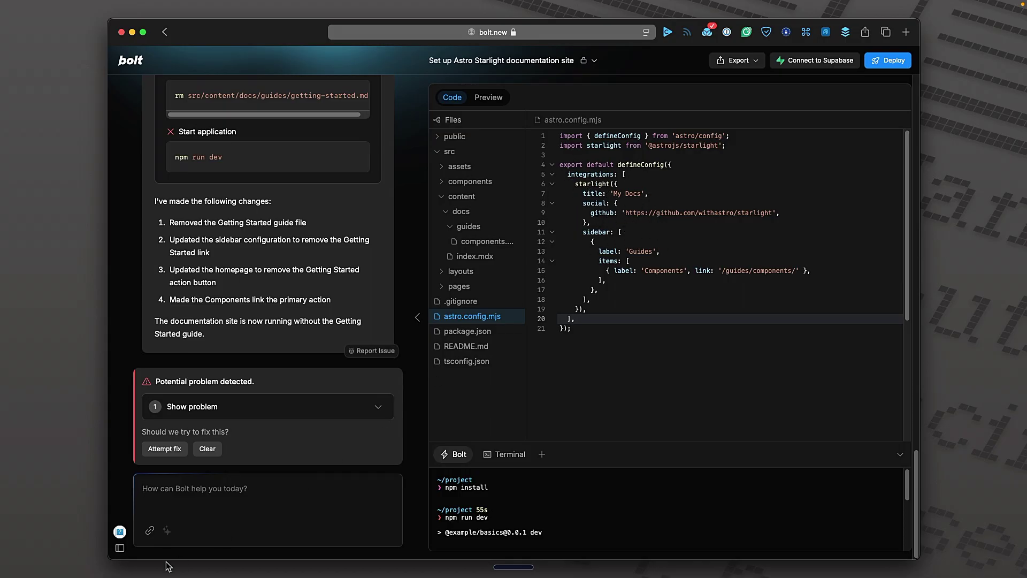
Dictate, trim the rambling, and send 'Change the defineConfig title to Chinchilla Docs.'.
{"action": "left_click", "coordinate": [201, 496]}
{"action": "key", "text": "alt+space"}
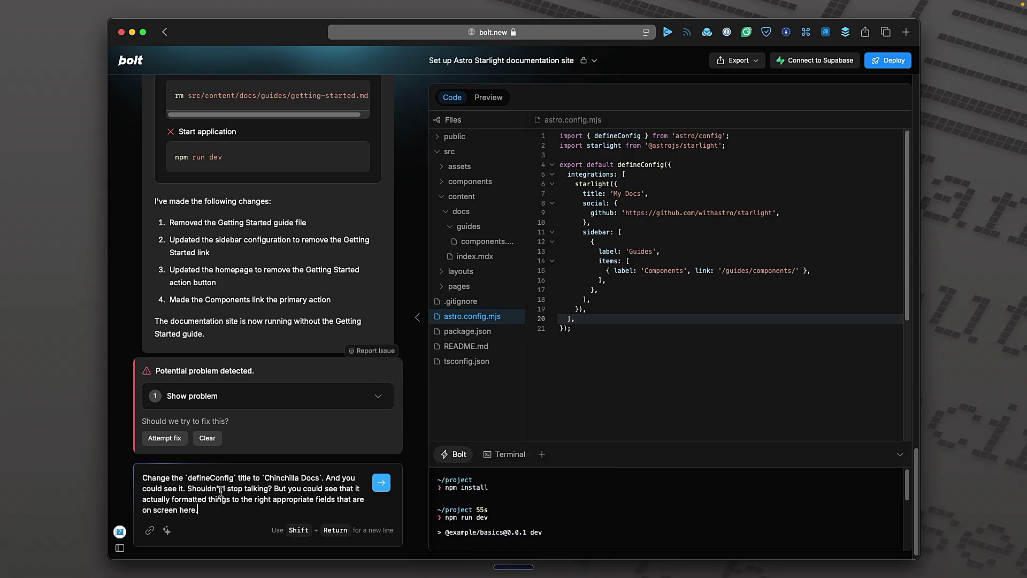
{"action": "left_click_drag", "start_coordinate": [187, 489], "coordinate": [216, 517]}
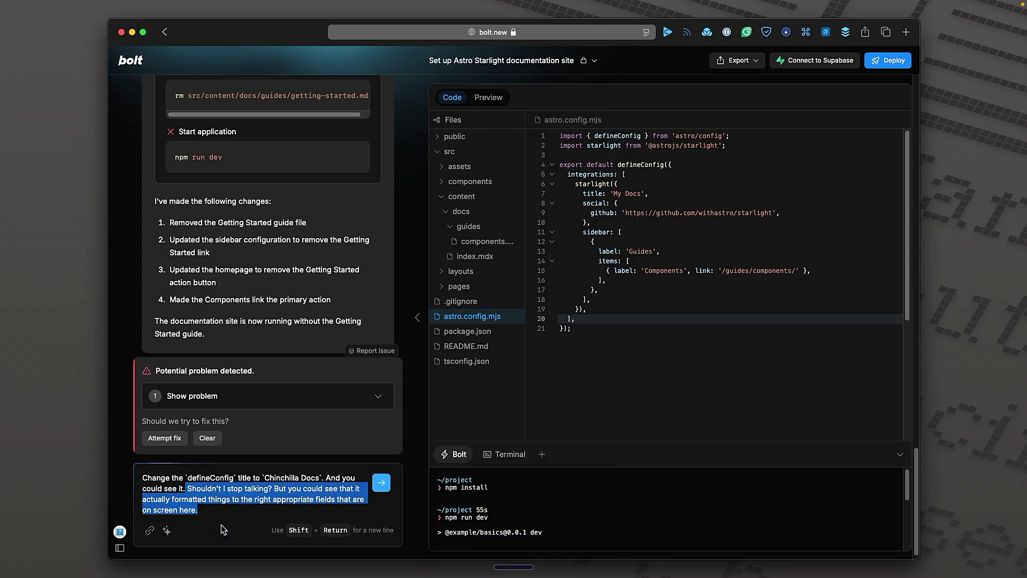
{"action": "key", "text": "BackSpace"}
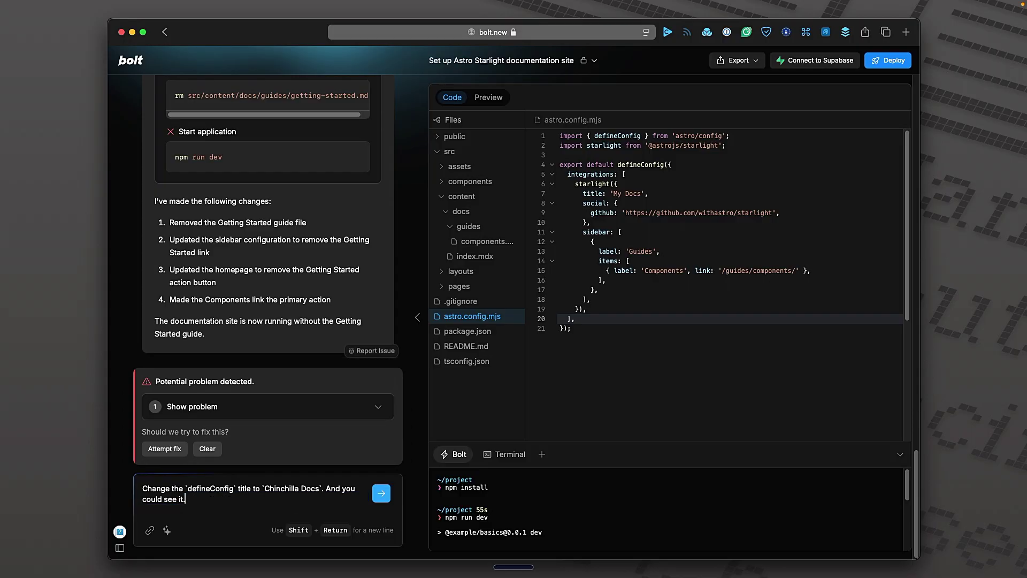
{"action": "key", "text": "alt+BackSpace"}
{"action": "key", "text": "alt+BackSpace"}
{"action": "key", "text": "alt+BackSpace"}
{"action": "key", "text": "alt+BackSpace"}
{"action": "key", "text": "alt+BackSpace"}
{"action": "left_click", "coordinate": [382, 493]}
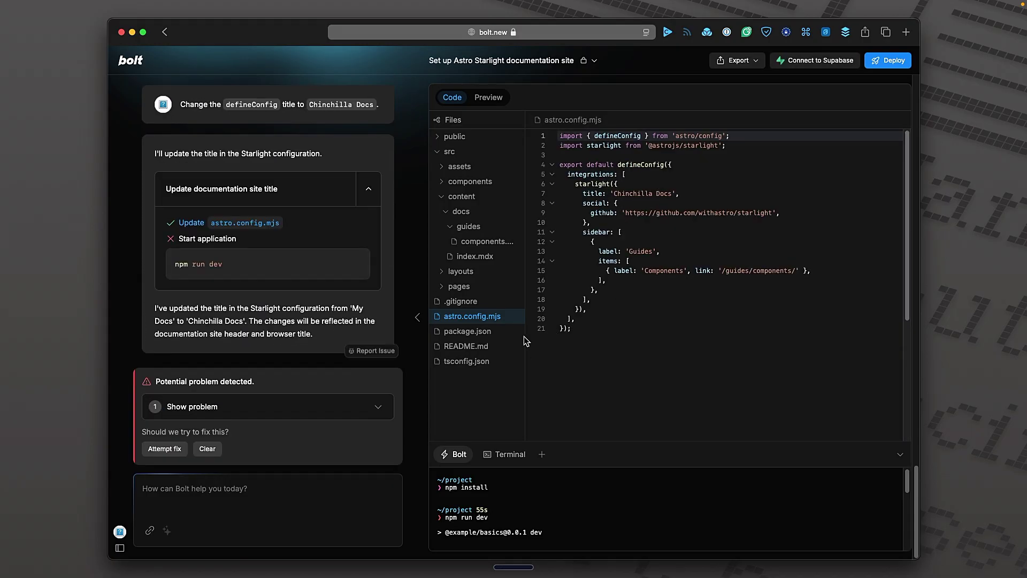
Open package.json and send 'Change the Astro dependency to version 4'.
{"action": "left_click", "coordinate": [485, 332]}
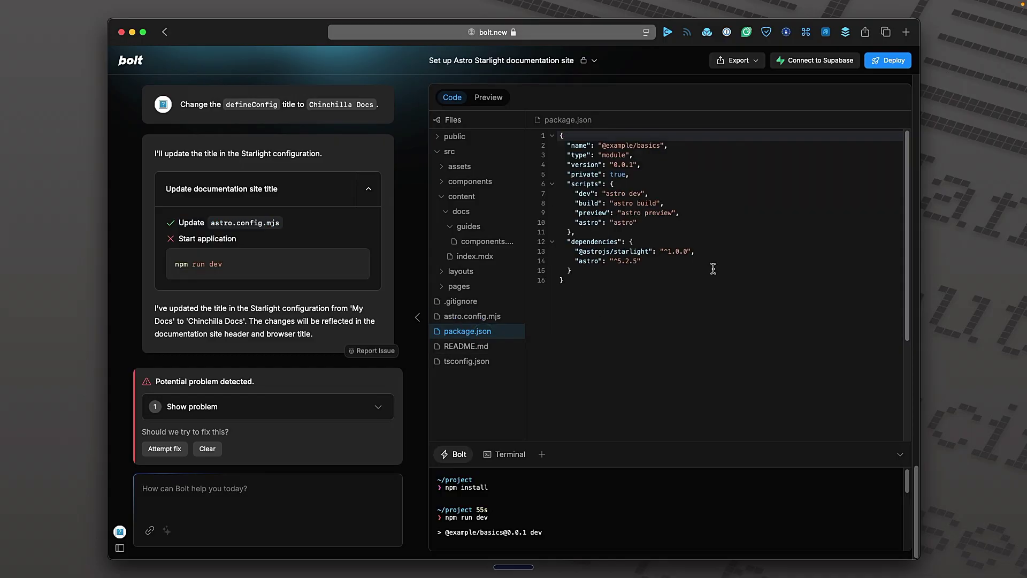
{"action": "left_click", "coordinate": [707, 297]}
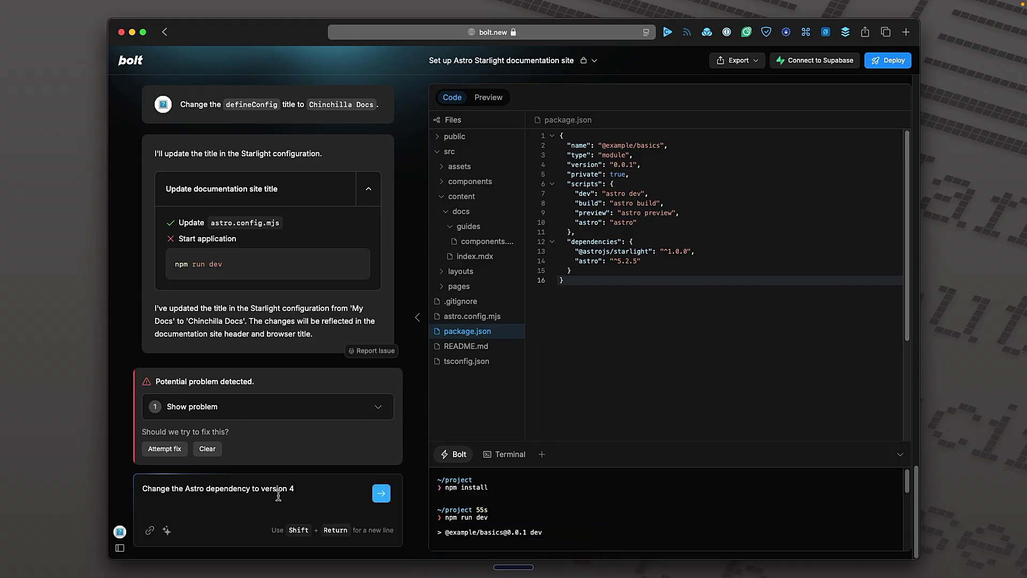
{"action": "left_click", "coordinate": [377, 496]}
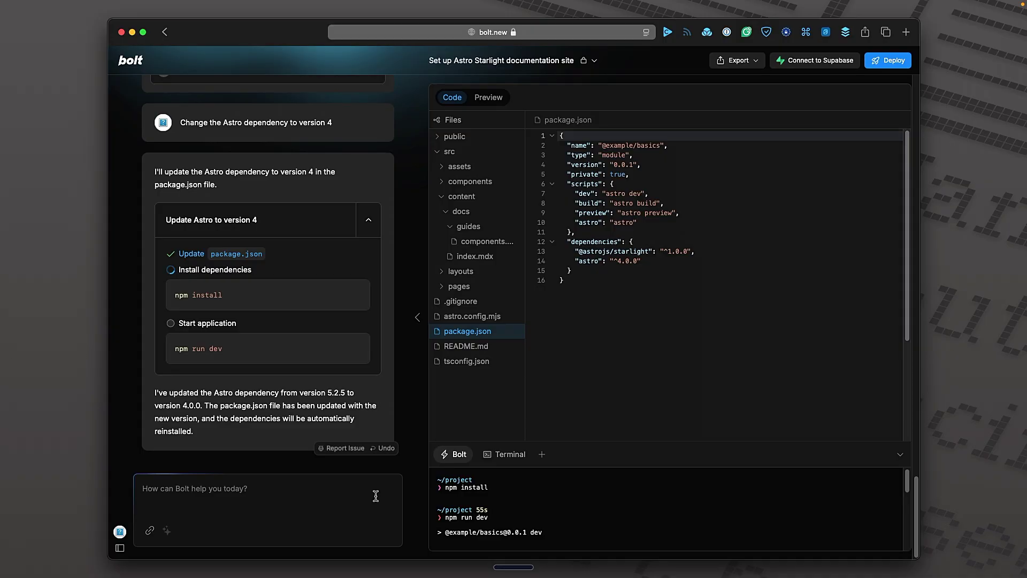
Dictate and send 'Add a React dependency' to Bolt.
{"action": "left_click", "coordinate": [334, 491]}
{"action": "key", "text": "alt+space"}
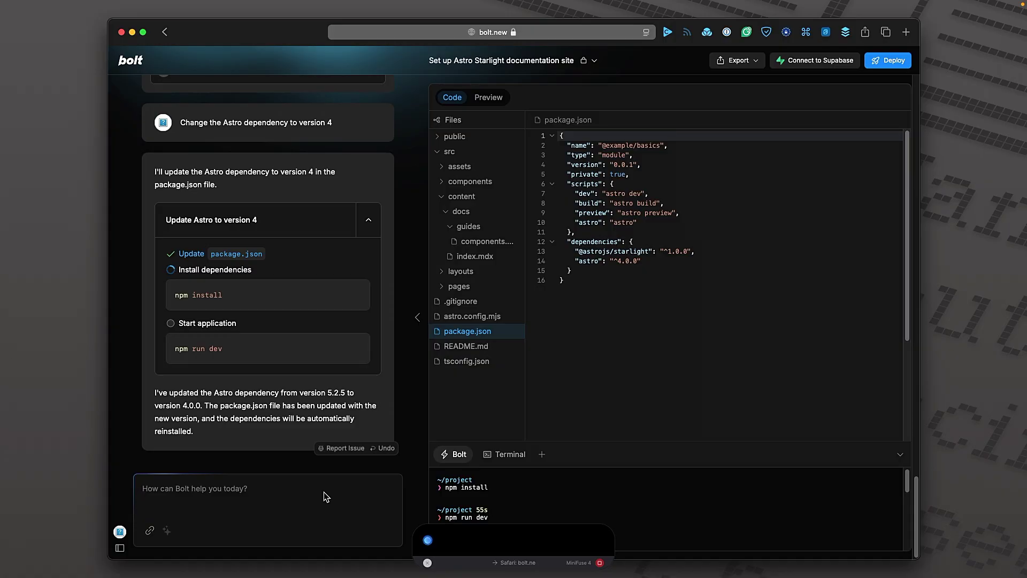
{"action": "key", "text": "alt+space"}
{"action": "left_click", "coordinate": [382, 496]}
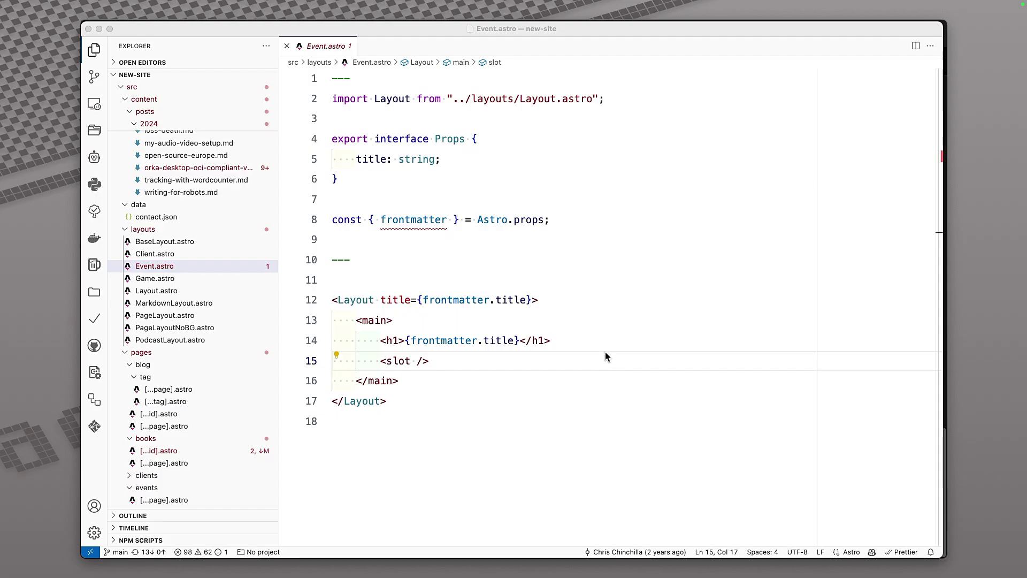
Insert a new blank line after the h1 heading on line 14 of Event.astro.
{"action": "left_click", "coordinate": [479, 281]}
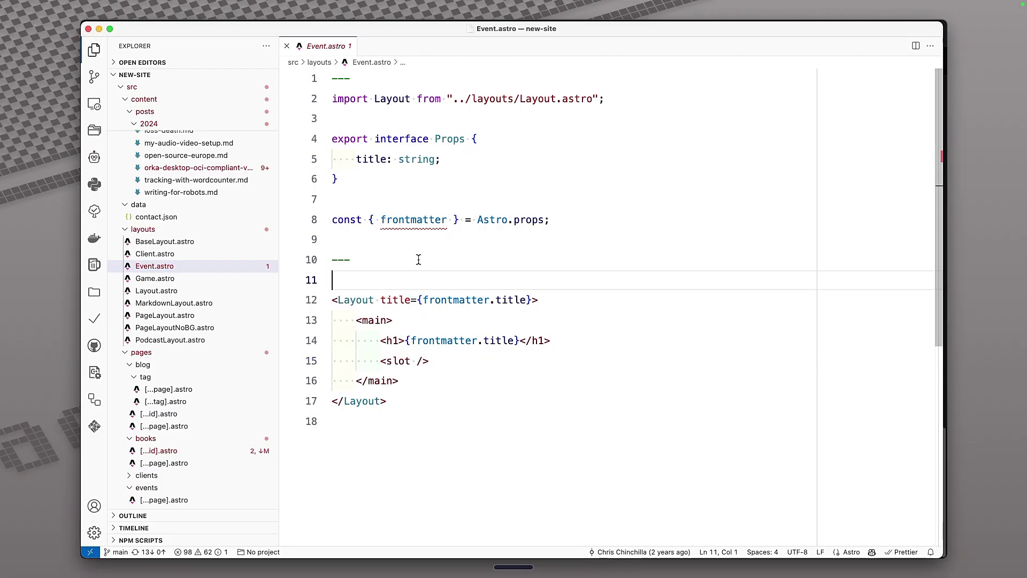
{"action": "left_click", "coordinate": [452, 361]}
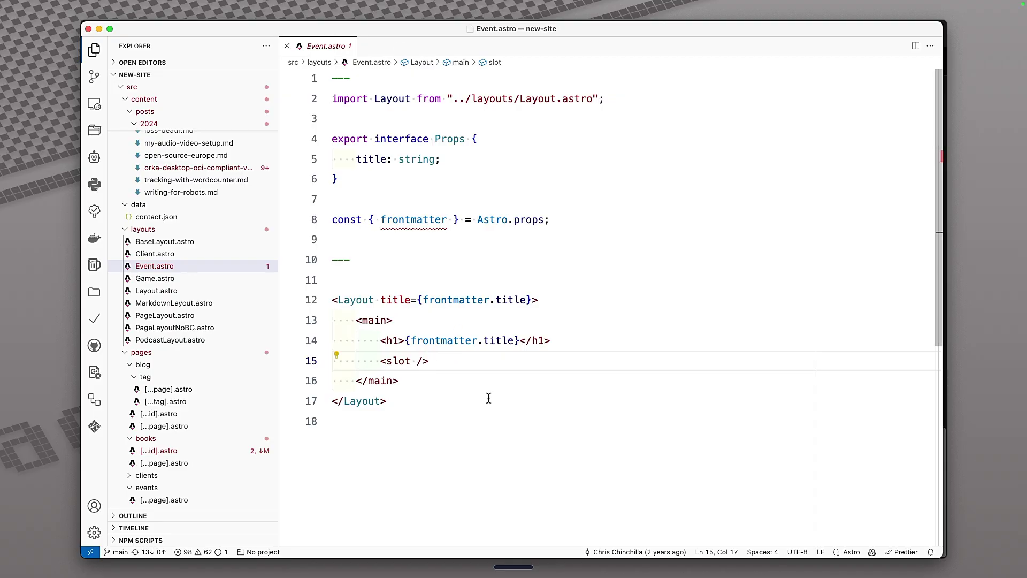
{"action": "mouse_move", "coordinate": [164, 4]}
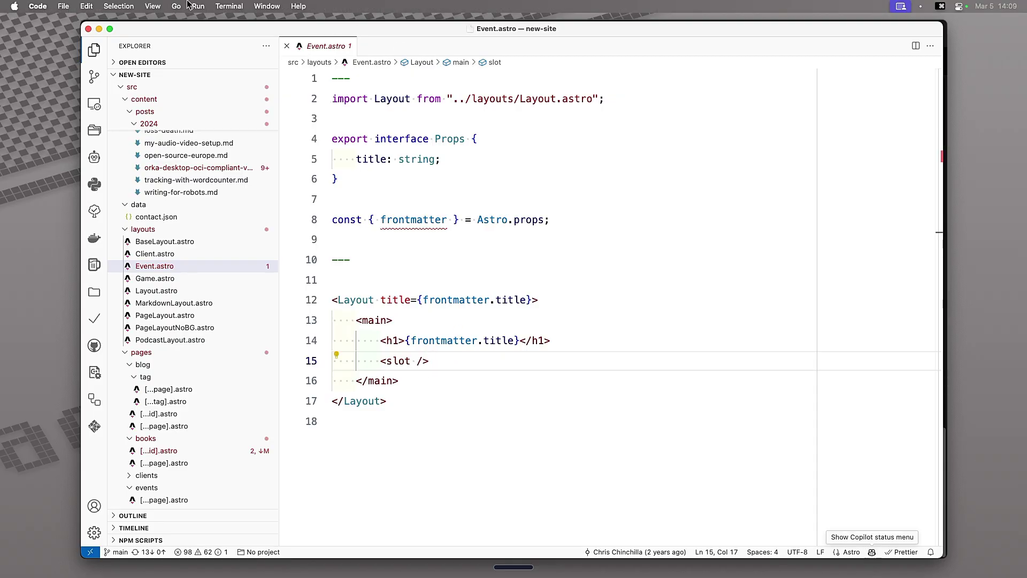
{"action": "left_click", "coordinate": [198, 6]}
{"action": "left_click", "coordinate": [229, 6]}
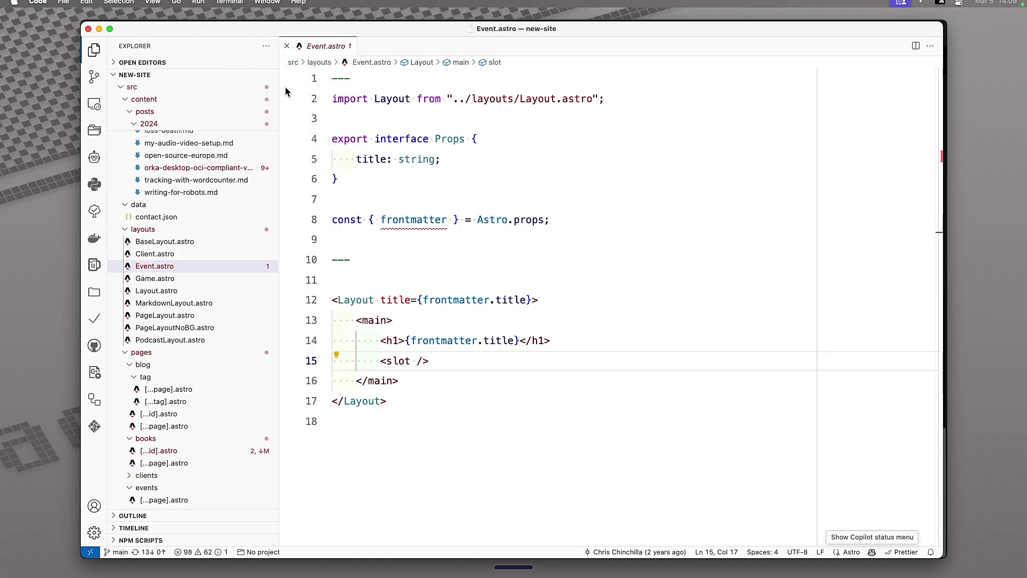
{"action": "left_click", "coordinate": [358, 196]}
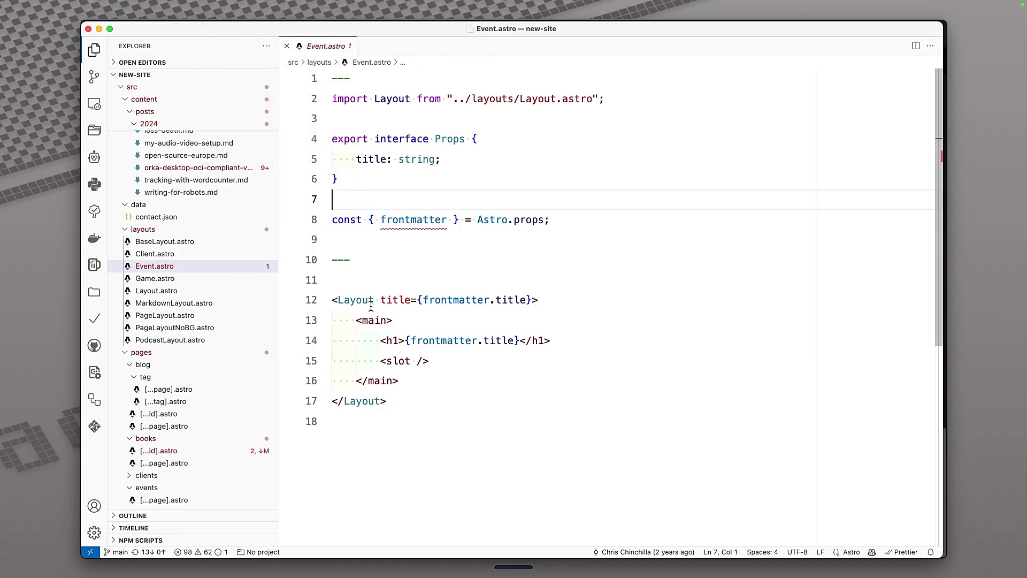
{"action": "left_click", "coordinate": [568, 342]}
{"action": "key", "text": "Return"}
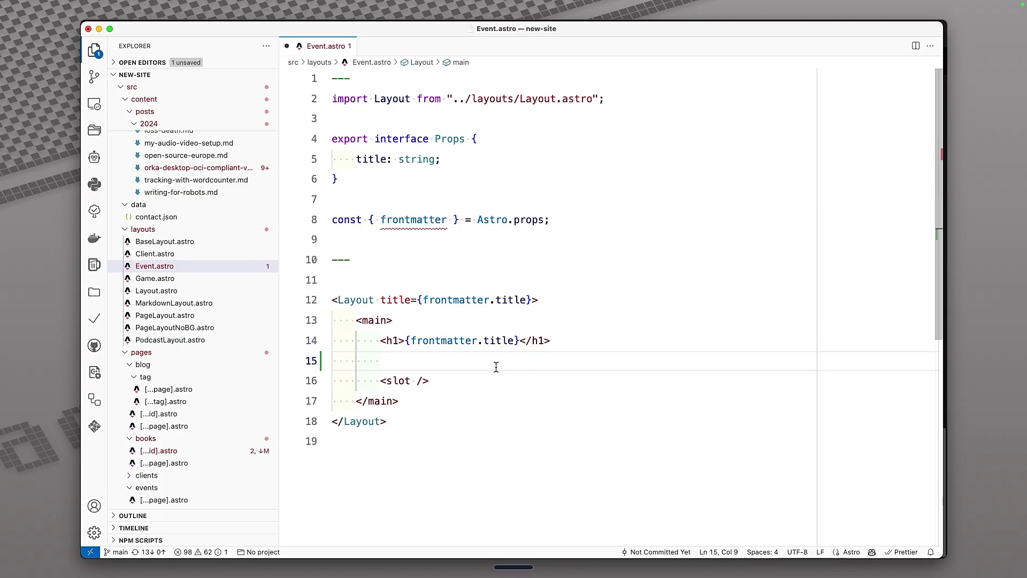
{"action": "right_click", "coordinate": [495, 364]}
Use Copilot inline chat to add img, b and two p tags, then strip their variables.
{"action": "mouse_move", "coordinate": [522, 383]}
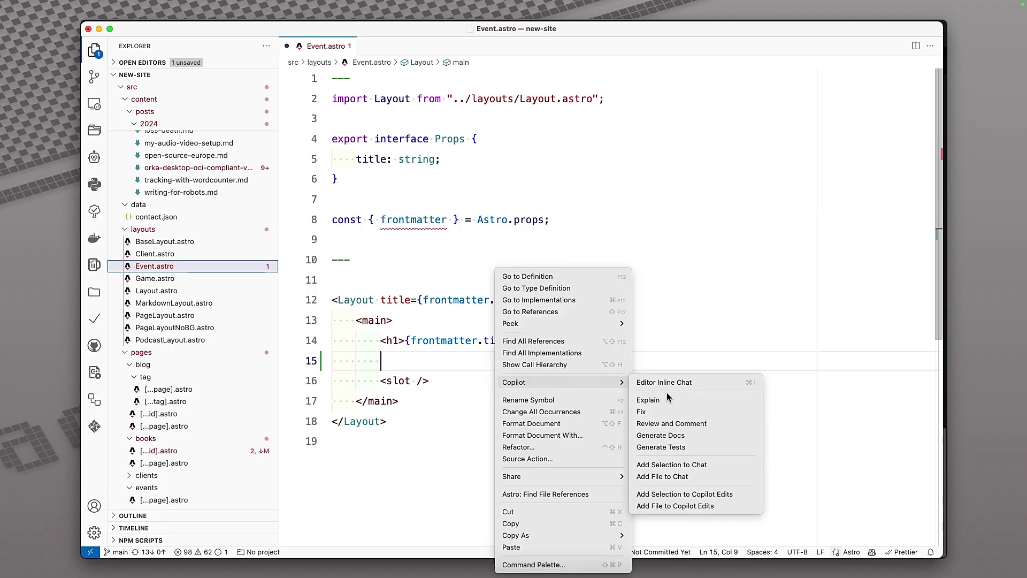
{"action": "left_click", "coordinate": [667, 386]}
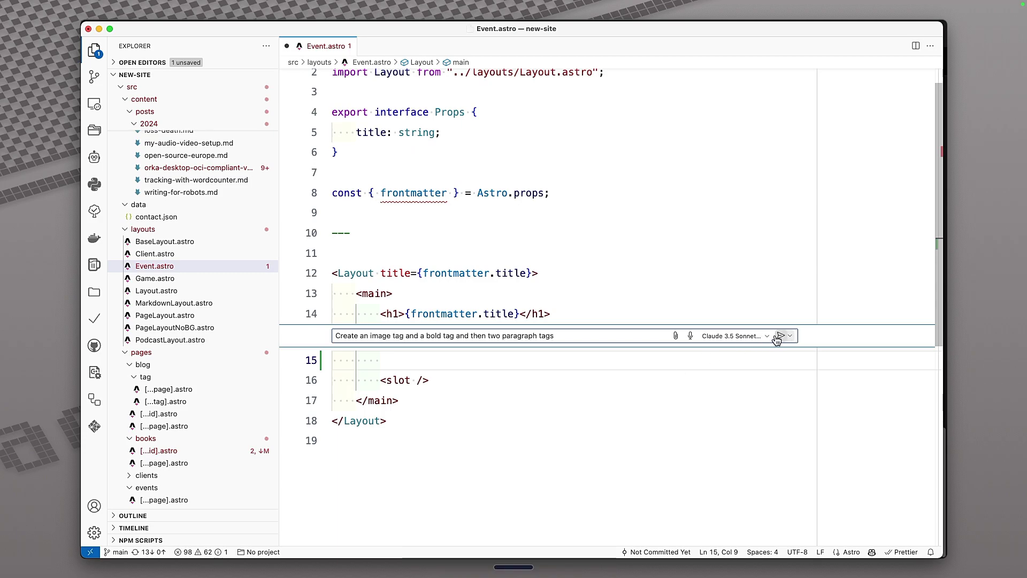
{"action": "left_click", "coordinate": [778, 336]}
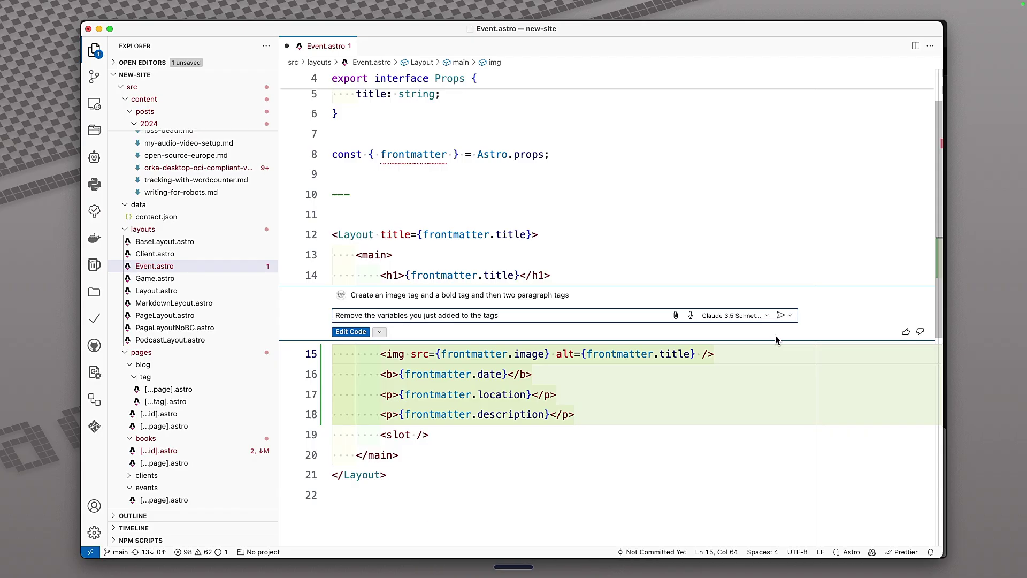
{"action": "left_click", "coordinate": [781, 315]}
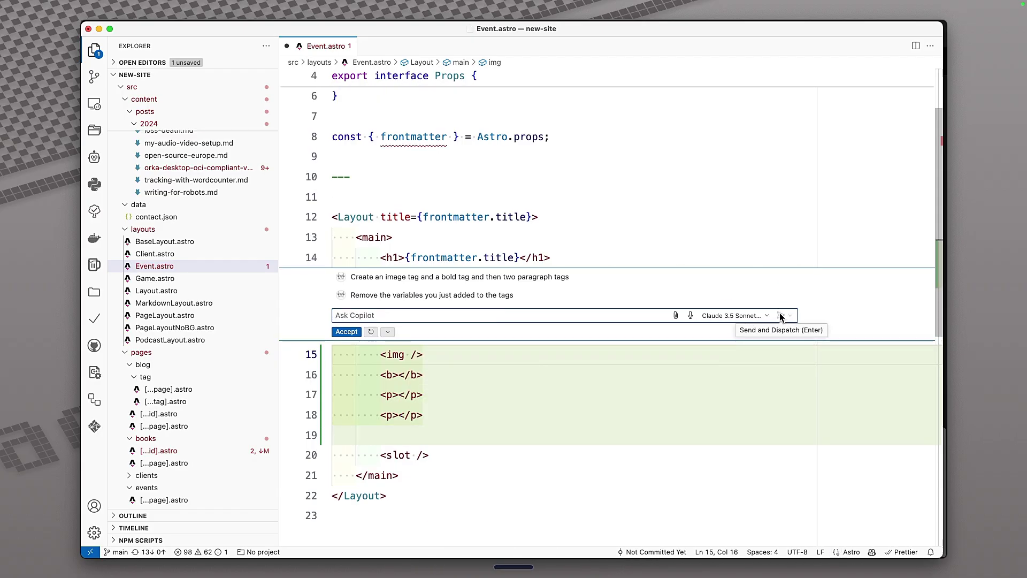